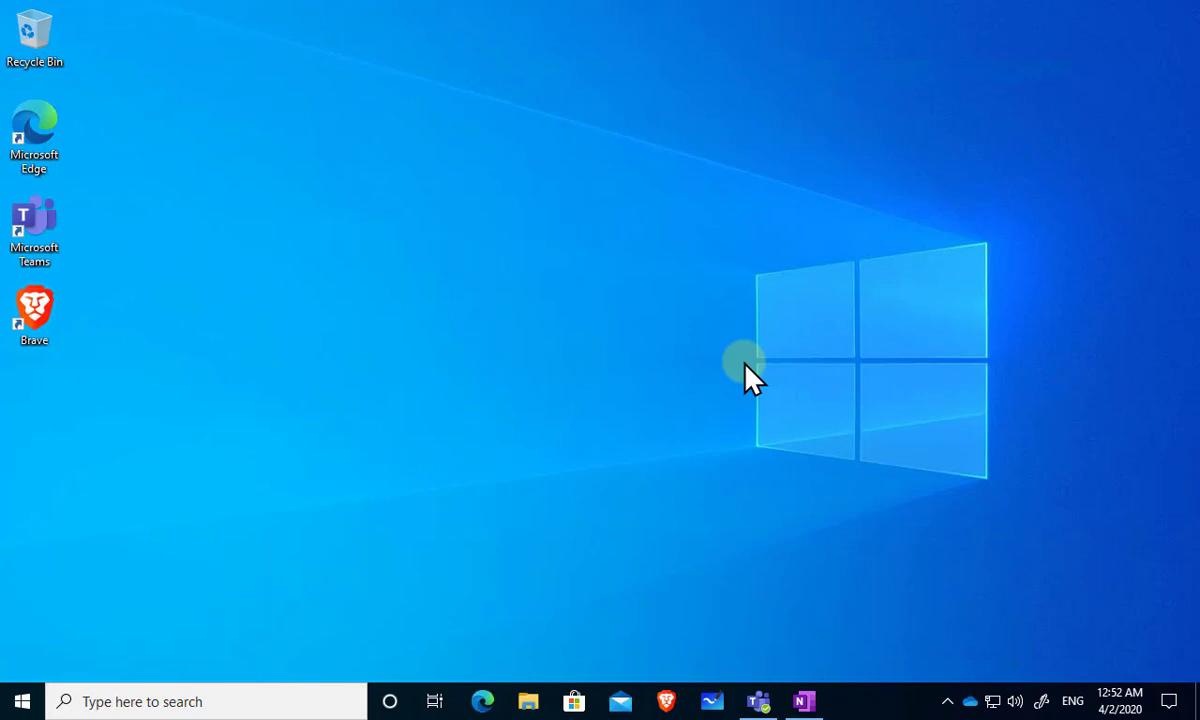
- Switch to Microsoft Teams and show the calendar
{"action": "left_click", "coordinate": [758, 700]}
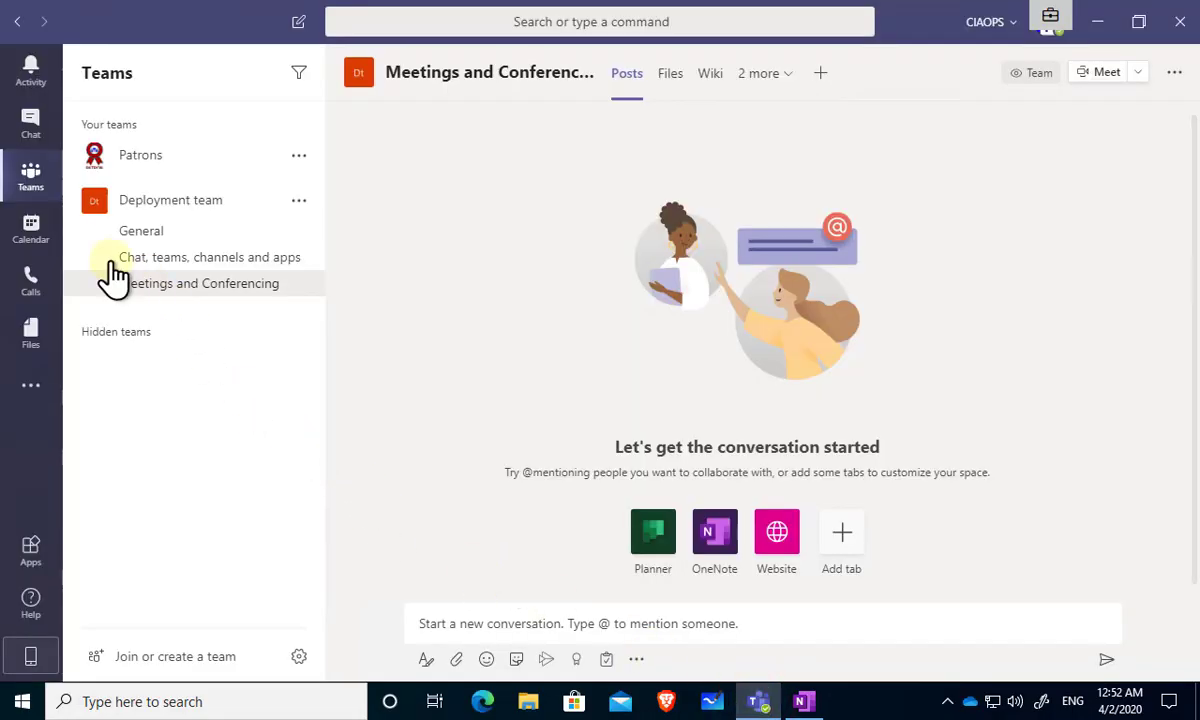
{"action": "left_click", "coordinate": [38, 233]}
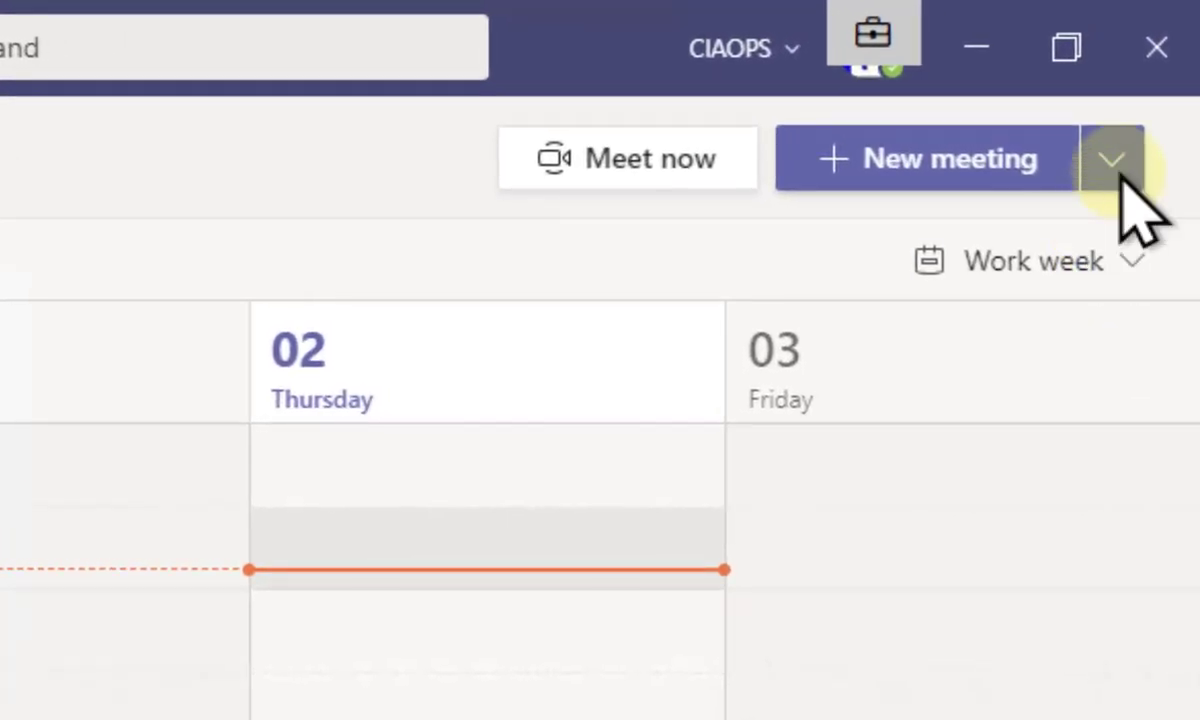
{"action": "left_click", "coordinate": [1115, 163]}
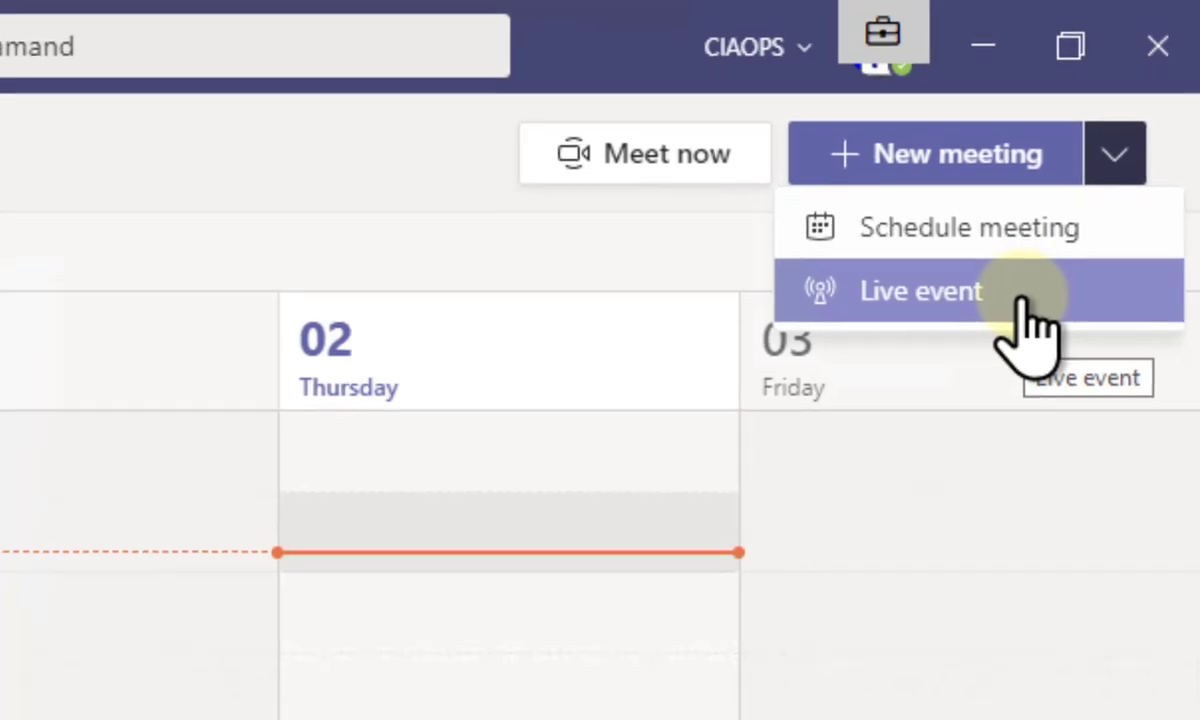
{"action": "left_click", "coordinate": [1012, 312]}
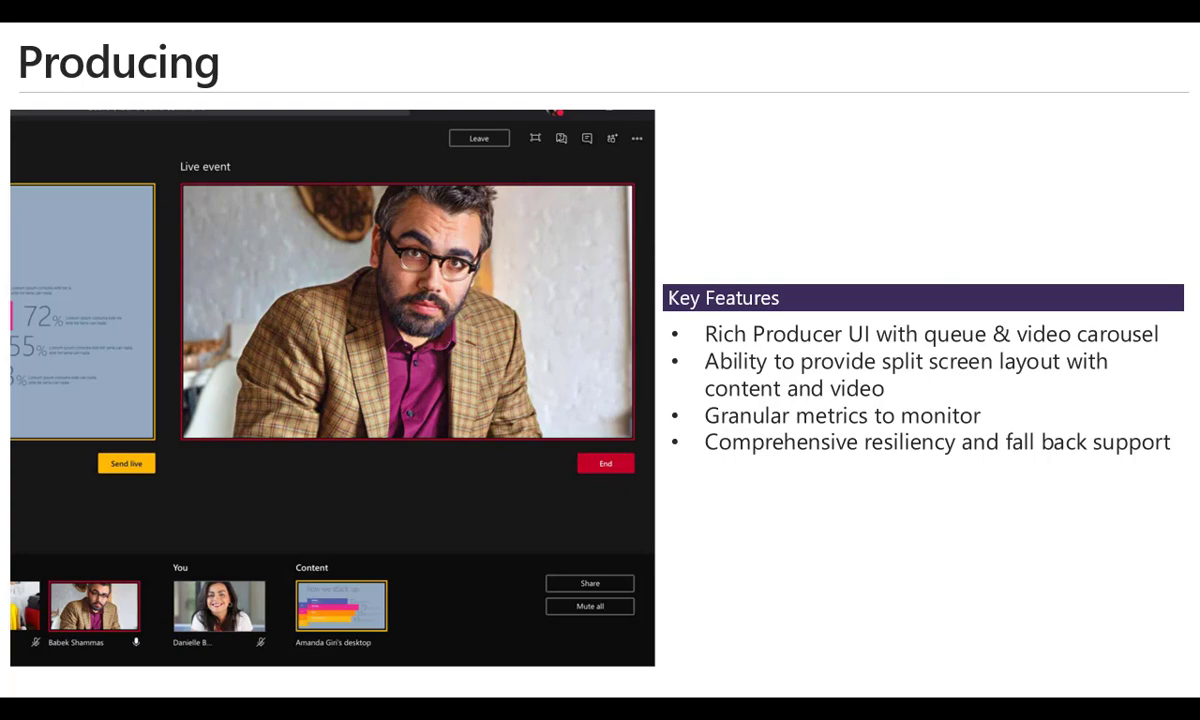
{"action": "key", "text": "Right"}
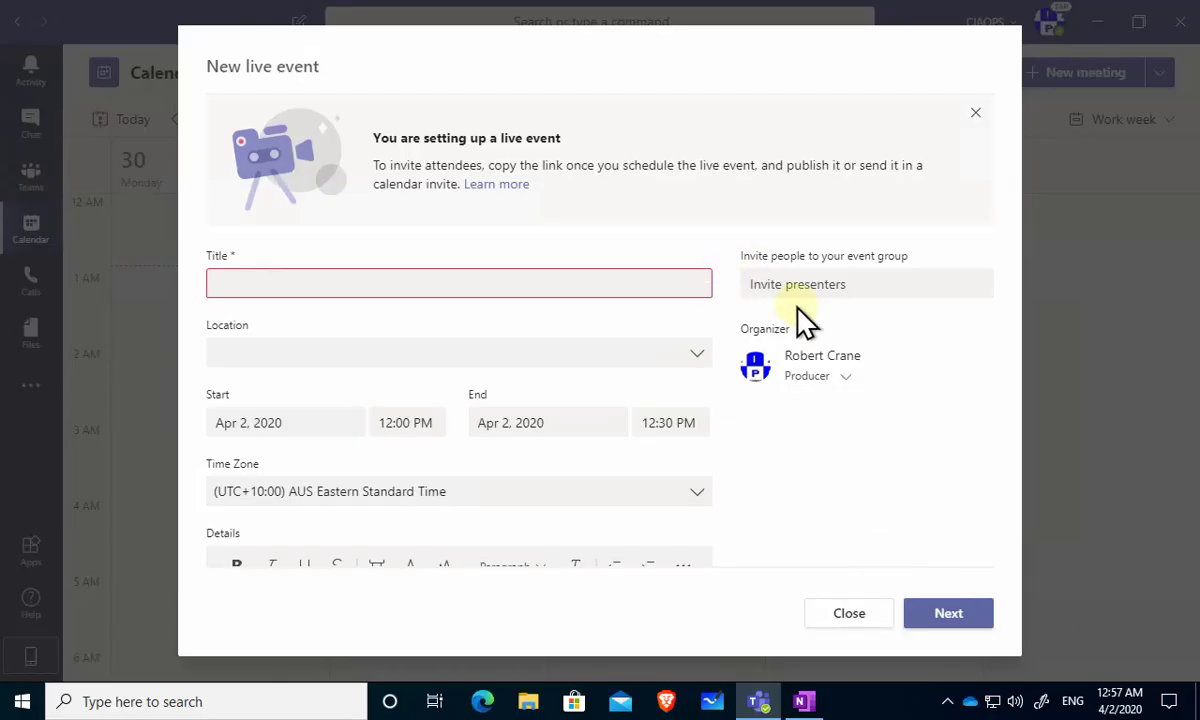
{"action": "left_click", "coordinate": [858, 612]}
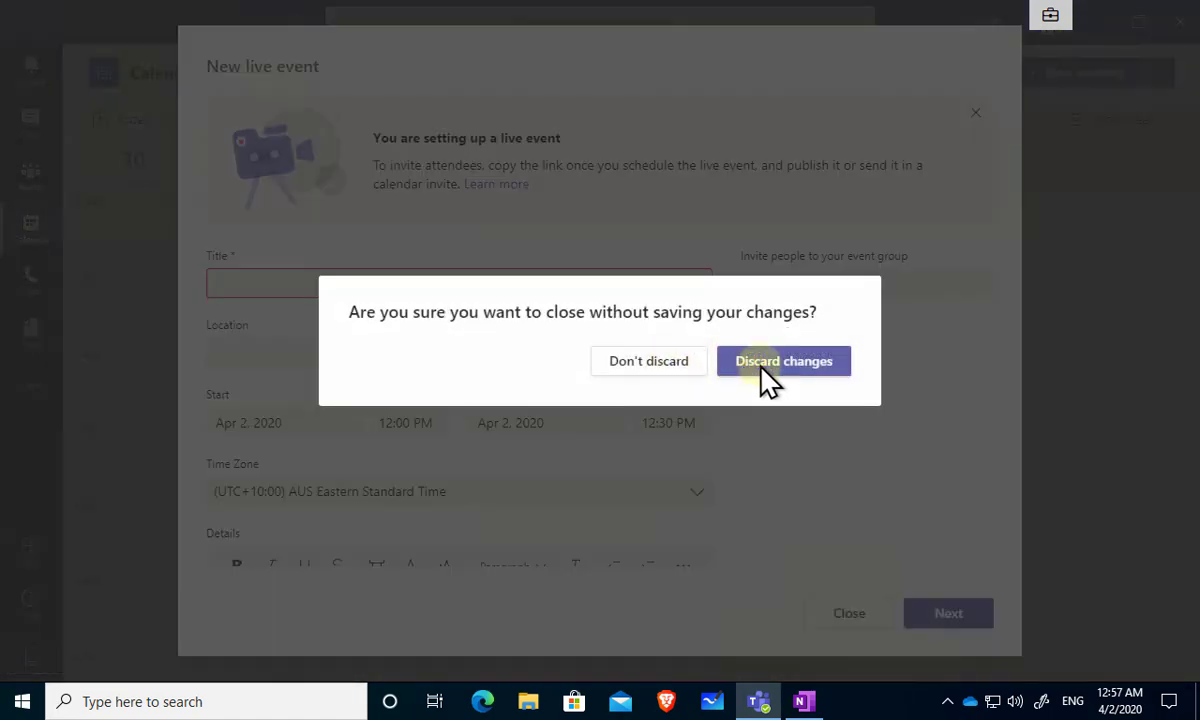
{"action": "left_click", "coordinate": [762, 366]}
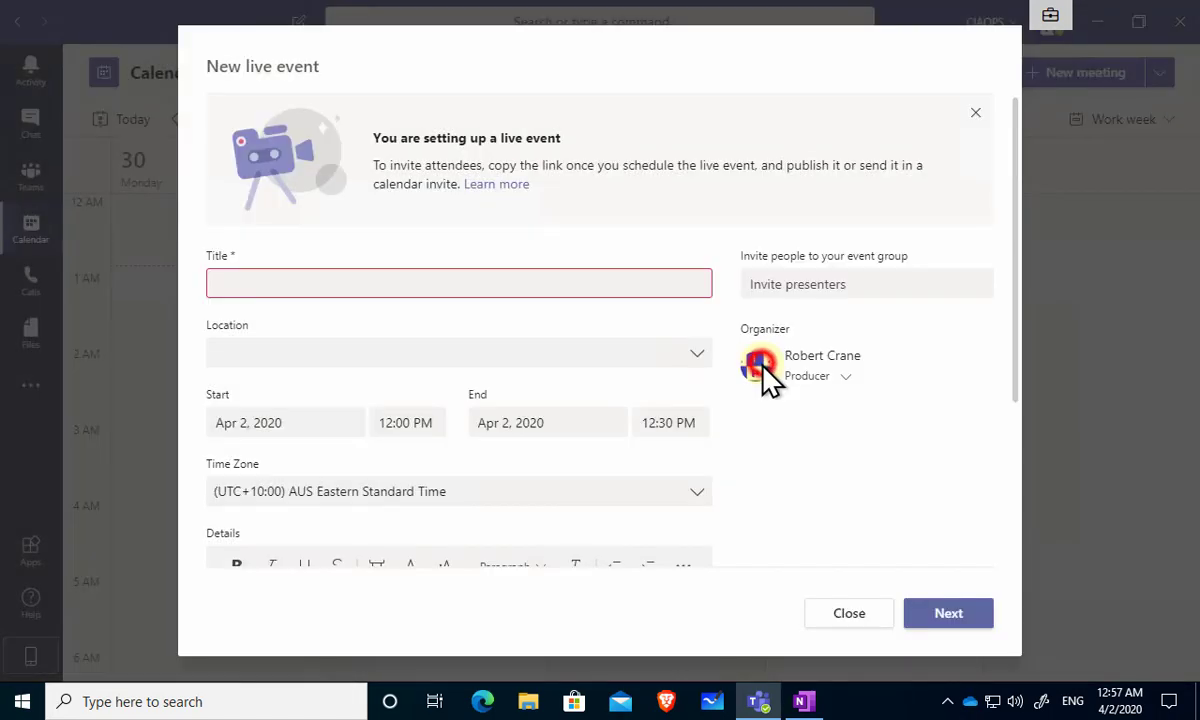
{"action": "left_click", "coordinate": [866, 615]}
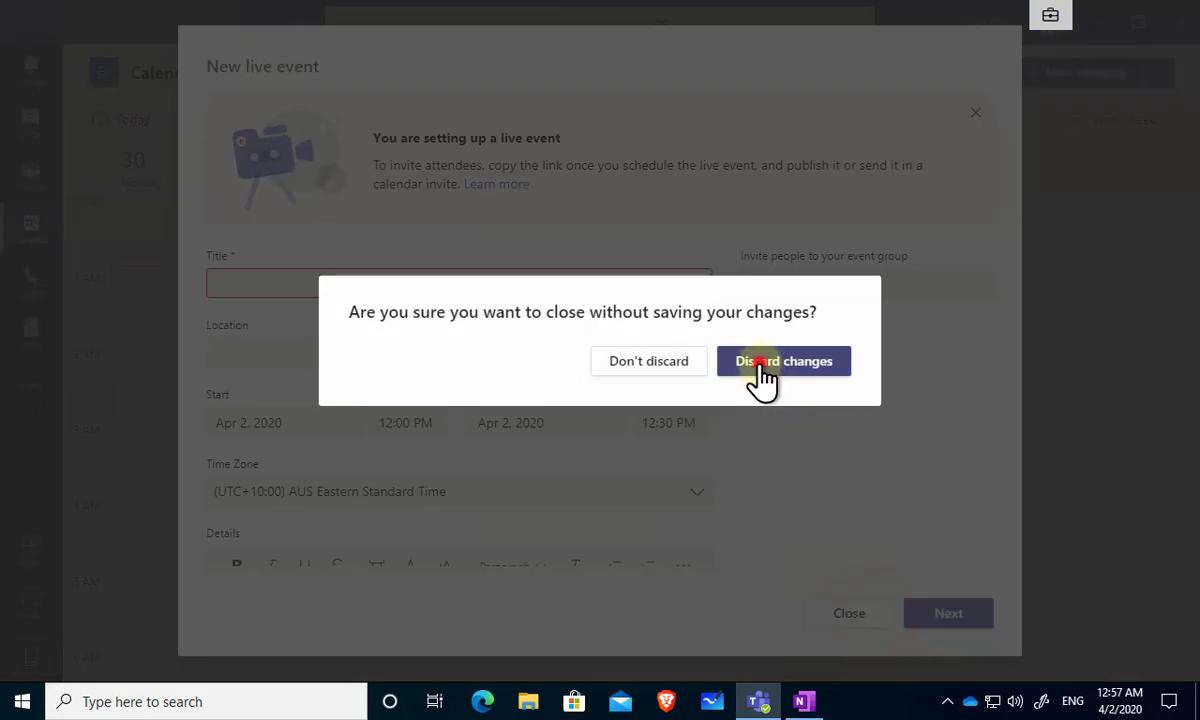
{"action": "left_click", "coordinate": [762, 366]}
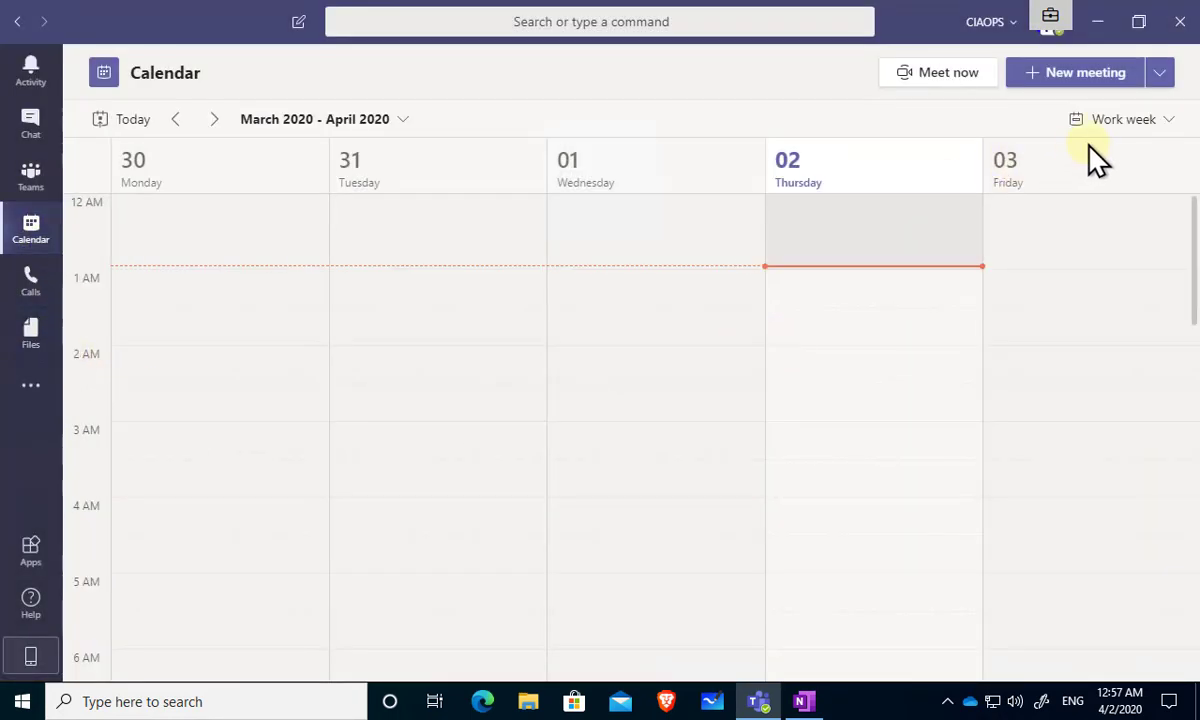
- Create a new live event from the calendar and title it "Webinar"
{"action": "left_click", "coordinate": [1162, 74]}
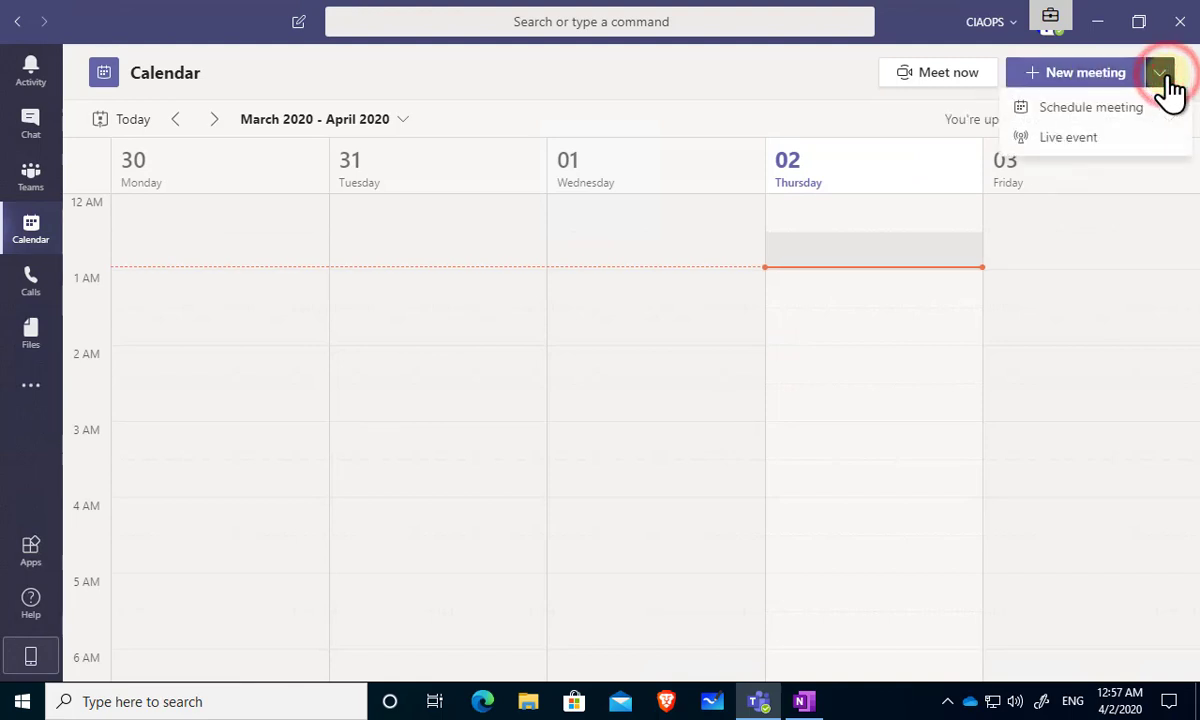
{"action": "left_click", "coordinate": [1115, 140]}
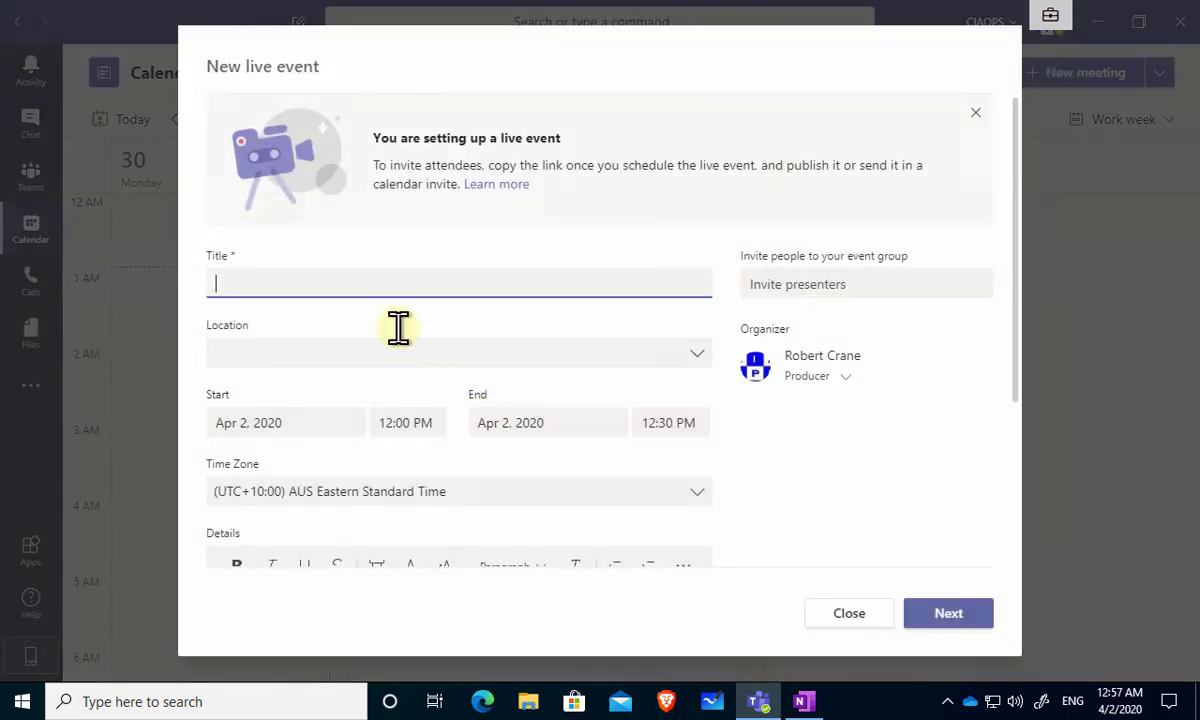
{"action": "left_click", "coordinate": [336, 283]}
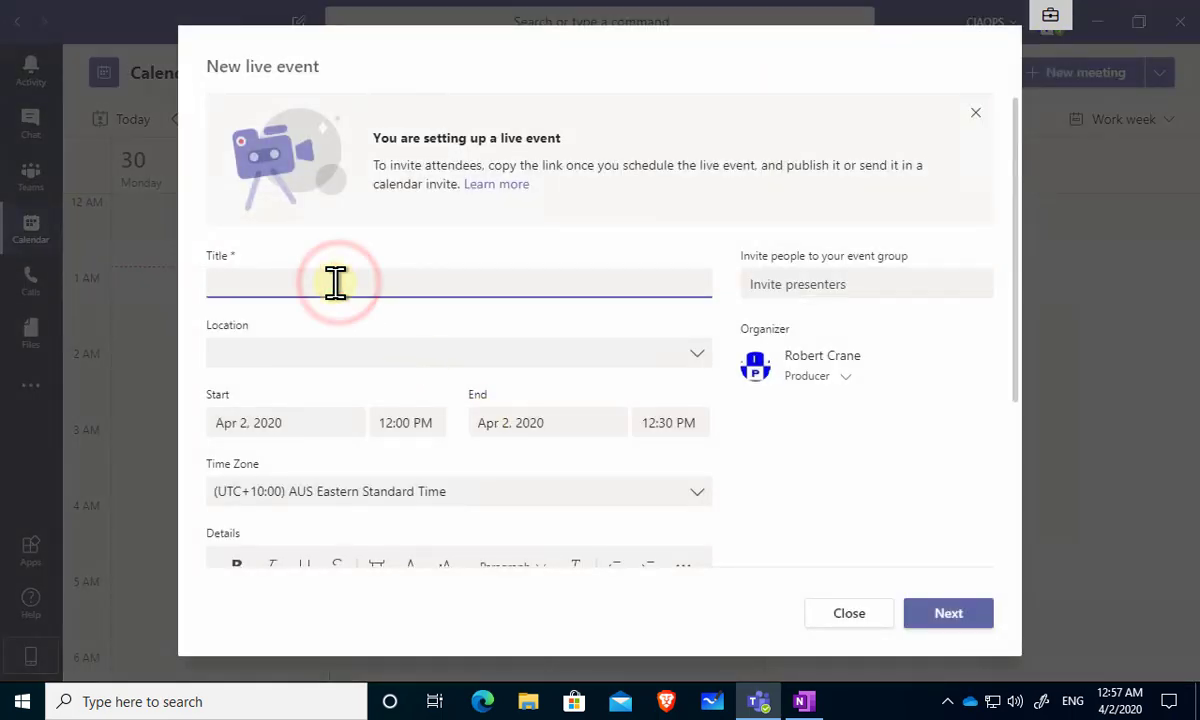
{"action": "type", "text": "Webinar"}
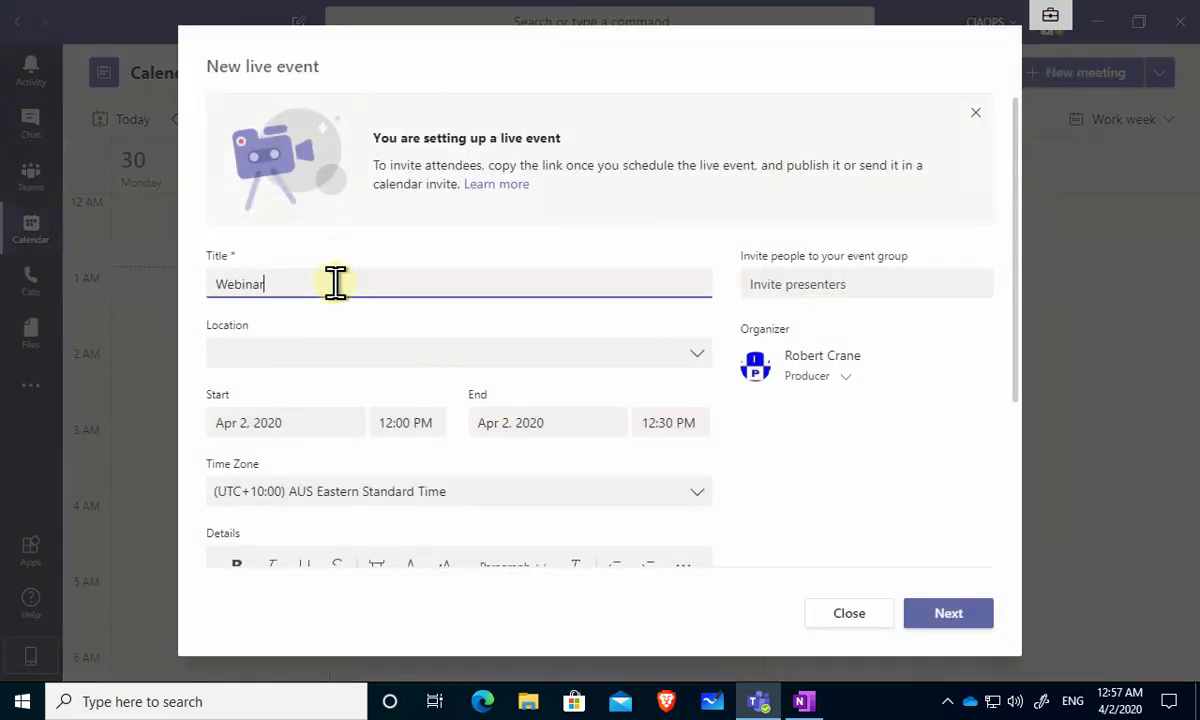
{"action": "left_click", "coordinate": [321, 348]}
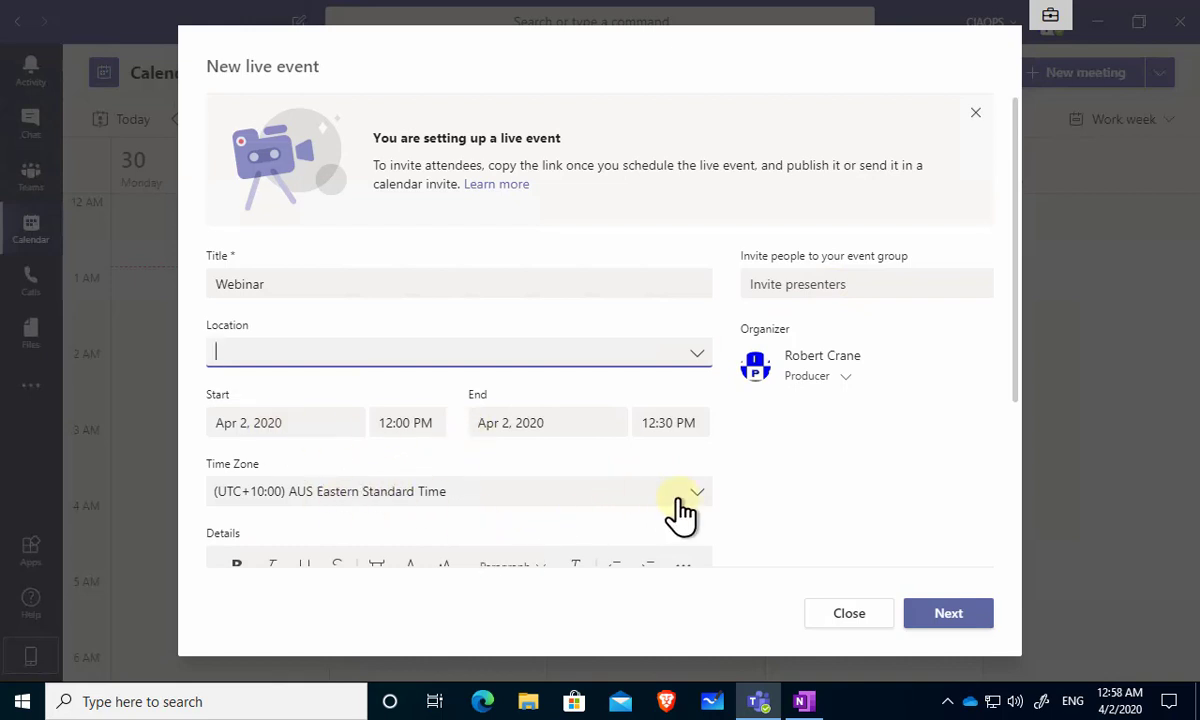
- Enter "Please attend" as the details of the live event
{"action": "scroll", "coordinate": [680, 510], "scroll_direction": "down", "scroll_amount": 2}
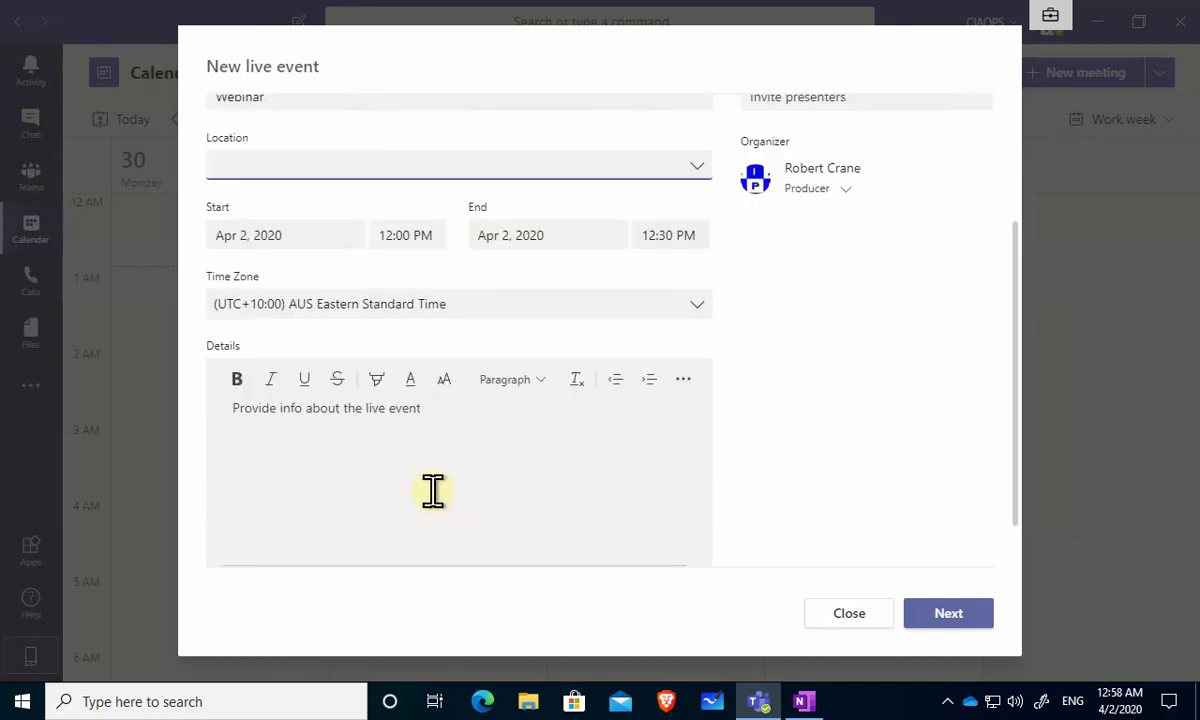
{"action": "left_click", "coordinate": [238, 410]}
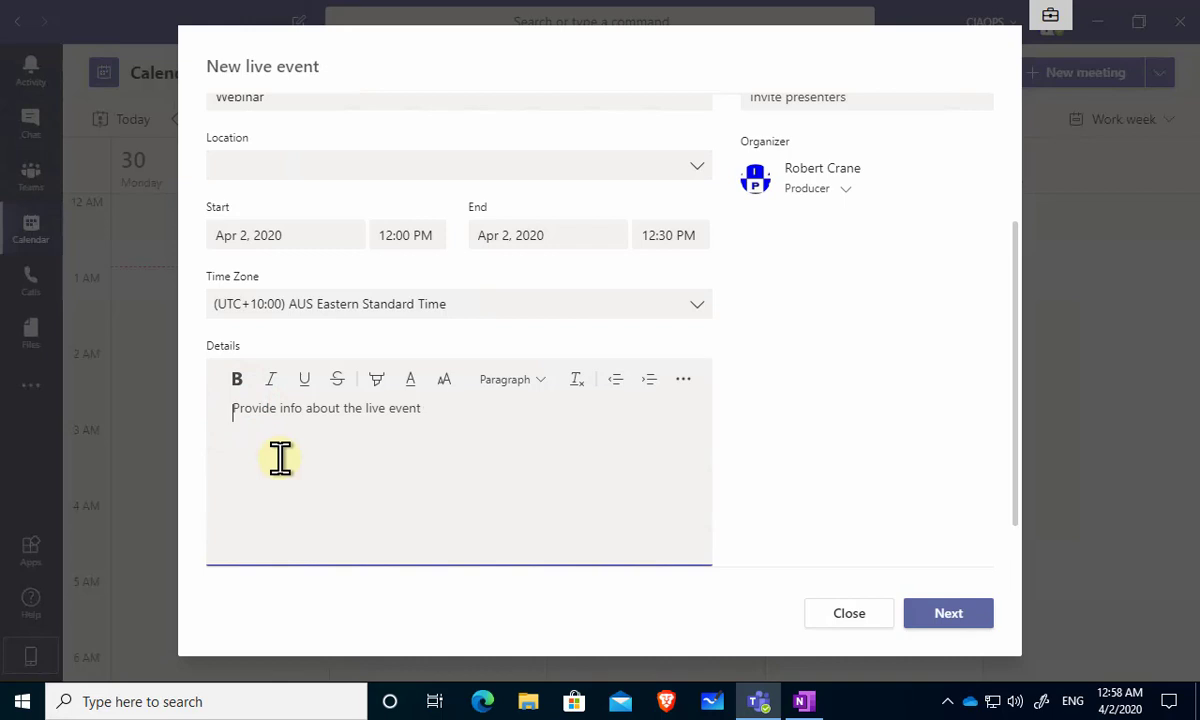
{"action": "type", "text": "Please"}
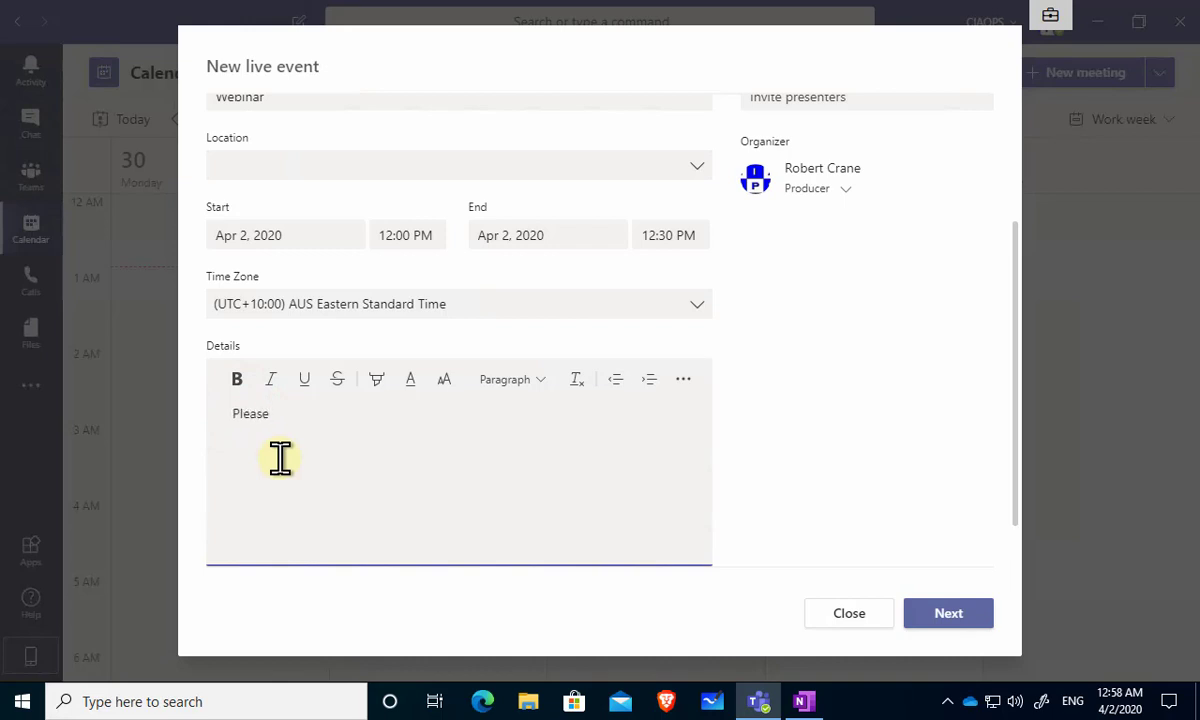
{"action": "type", "text": " attend"}
- Continue to the live event permissions and make the event Public
{"action": "left_click", "coordinate": [925, 612]}
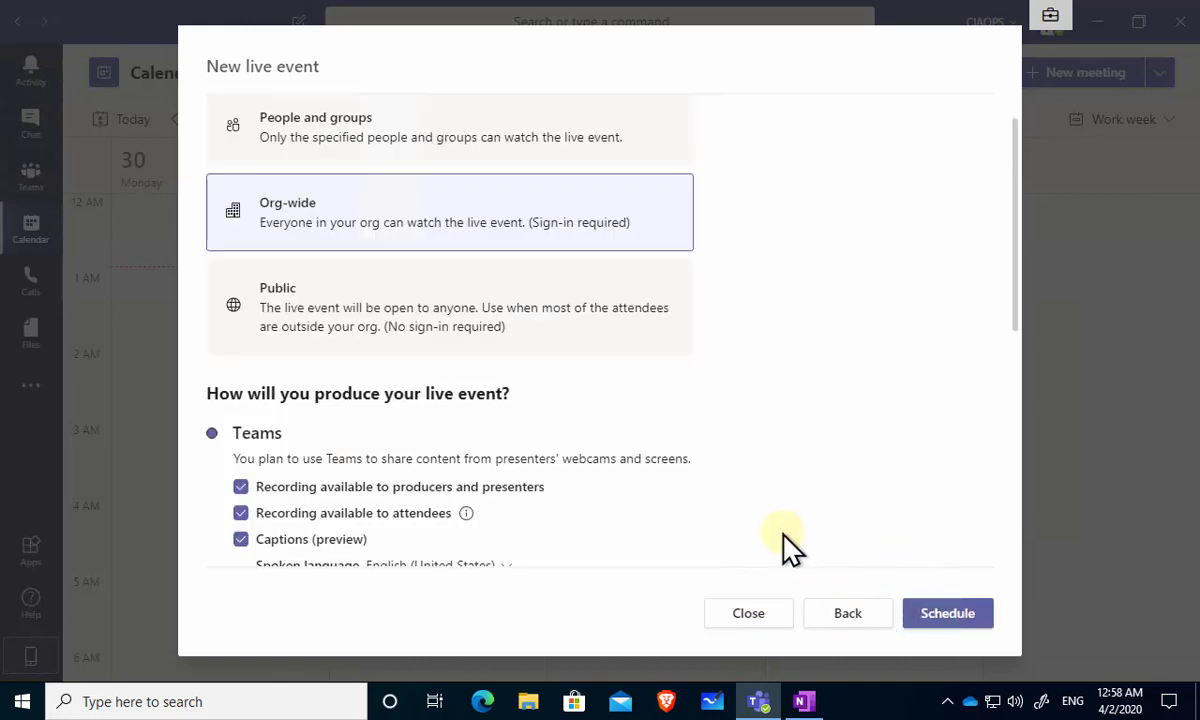
{"action": "scroll", "coordinate": [785, 535], "scroll_direction": "up", "scroll_amount": 1}
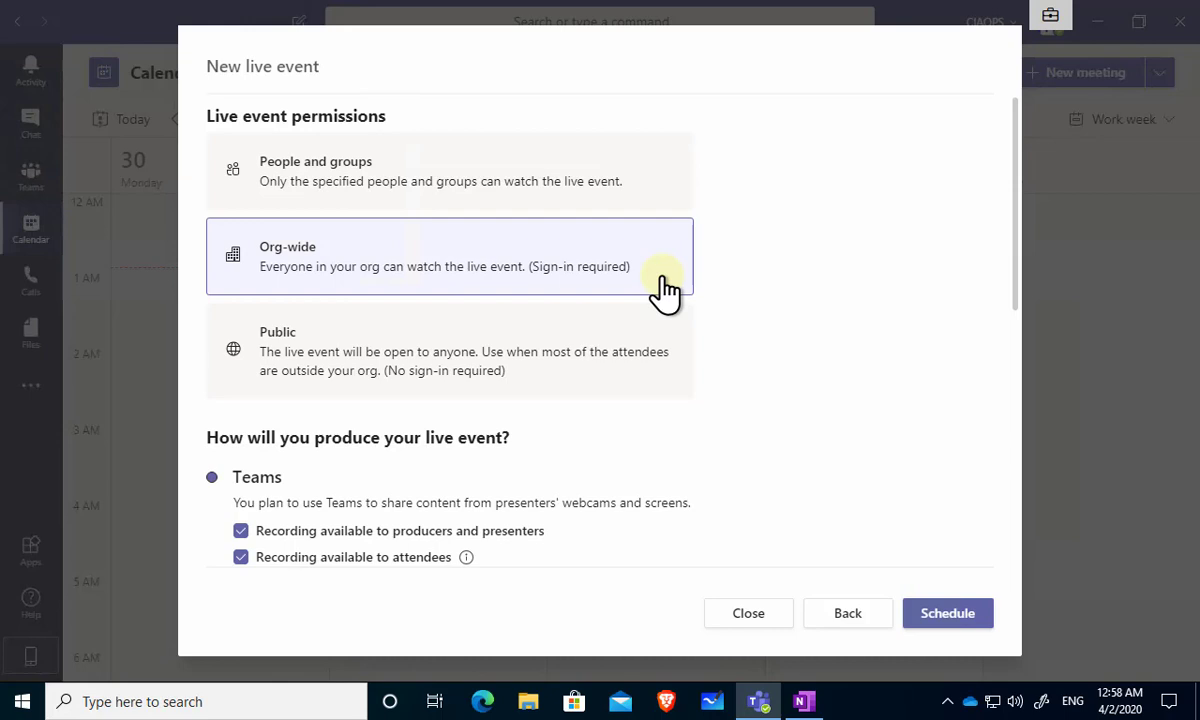
{"action": "left_click", "coordinate": [585, 355]}
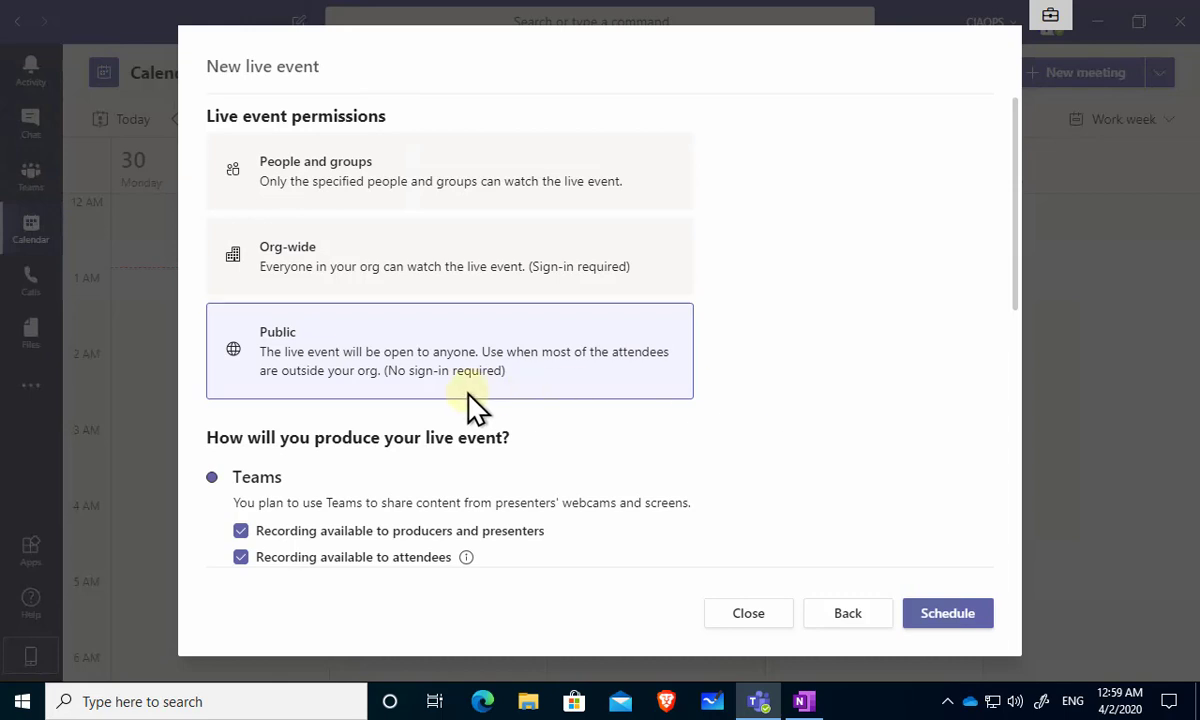
- Look through the languages available for translating the live event captions, without choosing any
{"action": "scroll", "coordinate": [745, 385], "scroll_direction": "down", "scroll_amount": 3}
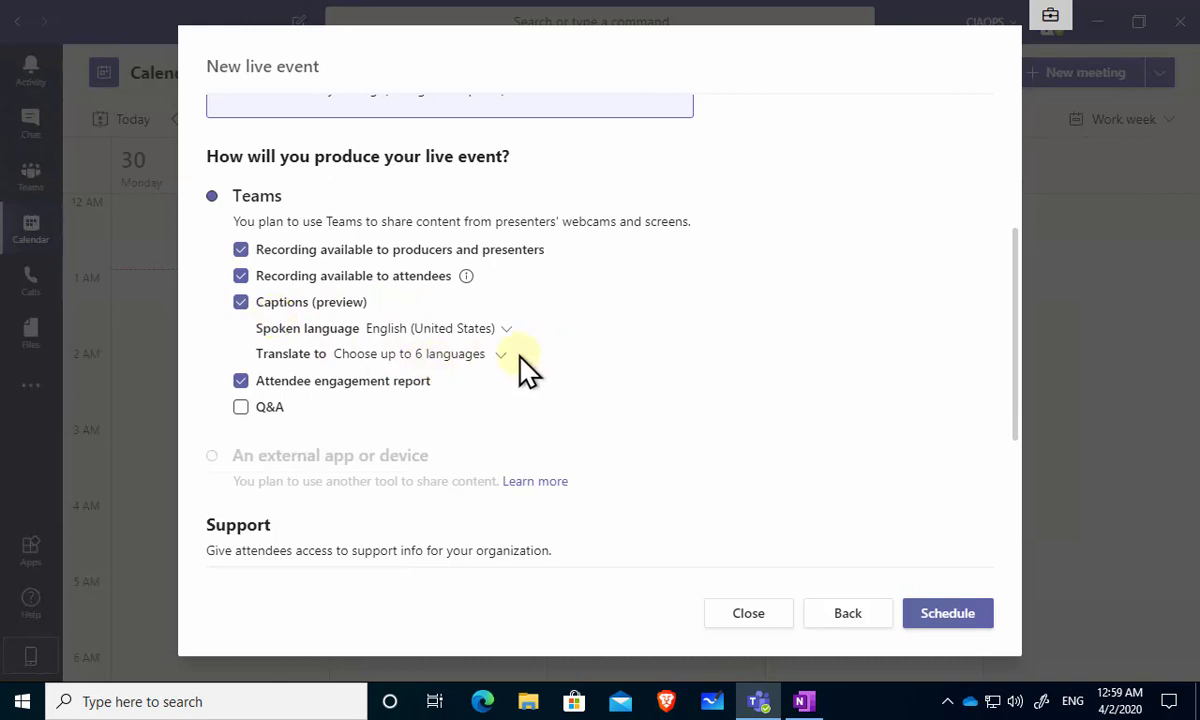
{"action": "left_click", "coordinate": [497, 370]}
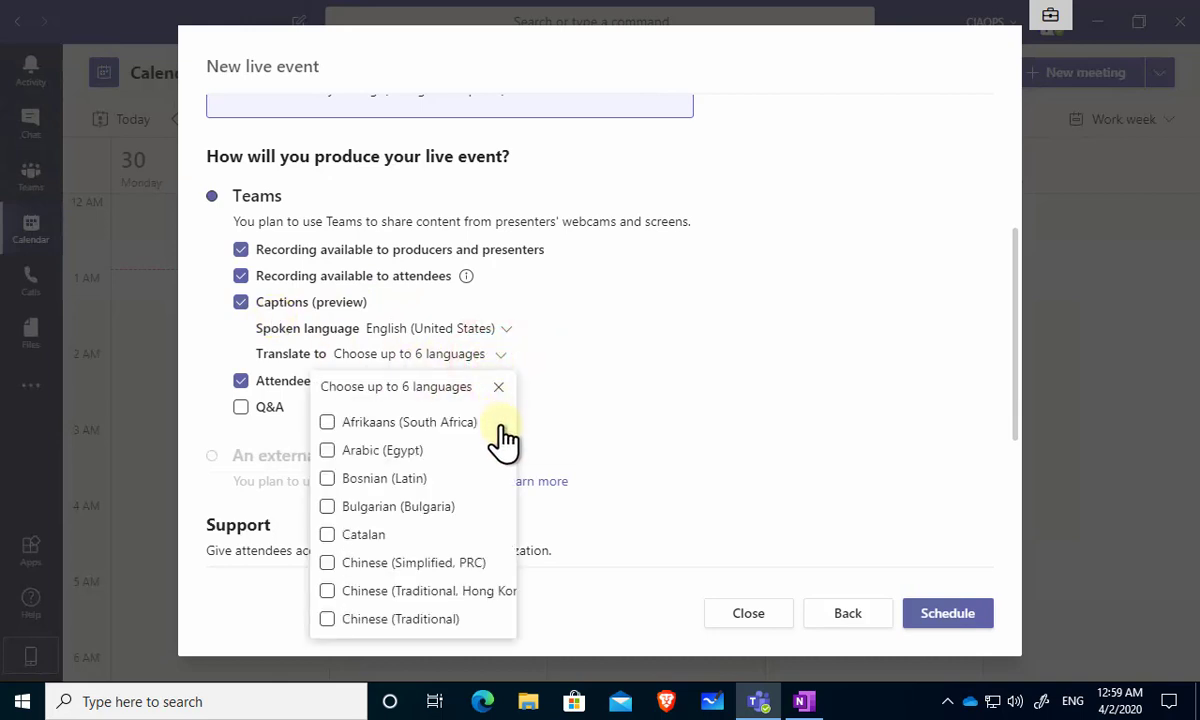
{"action": "scroll", "coordinate": [405, 515], "scroll_direction": "down", "scroll_amount": 5}
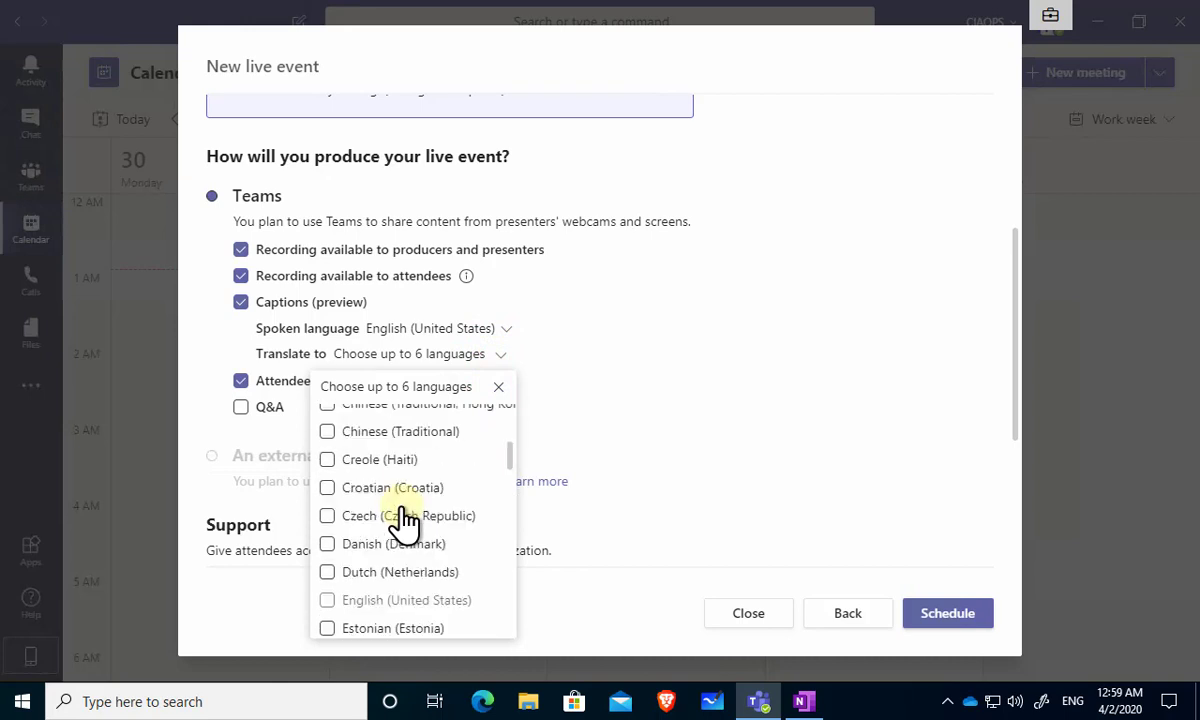
{"action": "scroll", "coordinate": [405, 520], "scroll_direction": "down", "scroll_amount": 5}
{"action": "scroll", "coordinate": [410, 517], "scroll_direction": "up", "scroll_amount": 5}
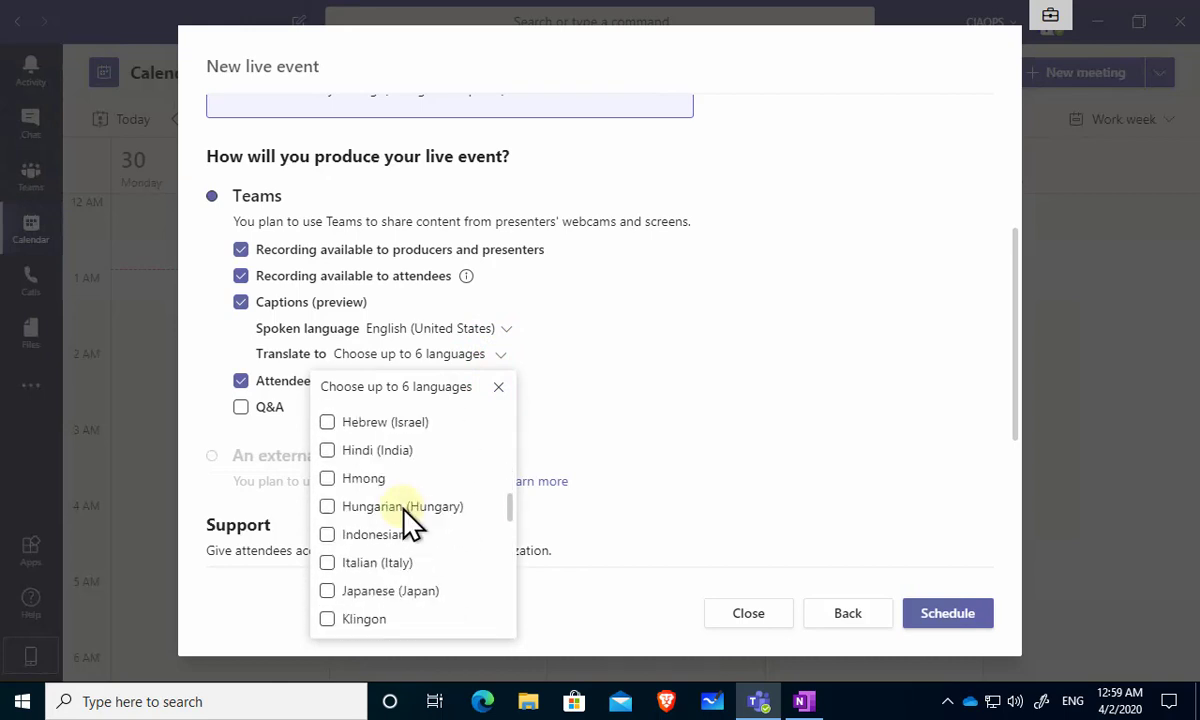
{"action": "left_click", "coordinate": [632, 342]}
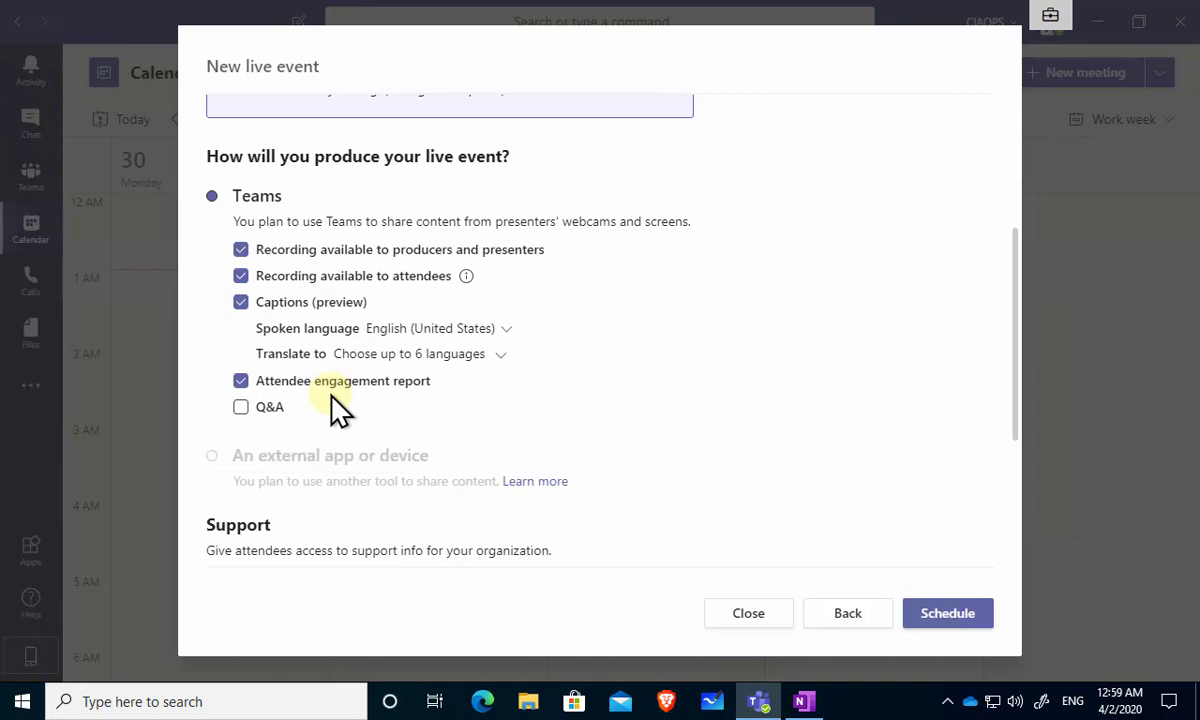
- Enable Q&A for the live event and schedule it
{"action": "left_click", "coordinate": [241, 410]}
{"action": "scroll", "coordinate": [646, 460], "scroll_direction": "down", "scroll_amount": 3}
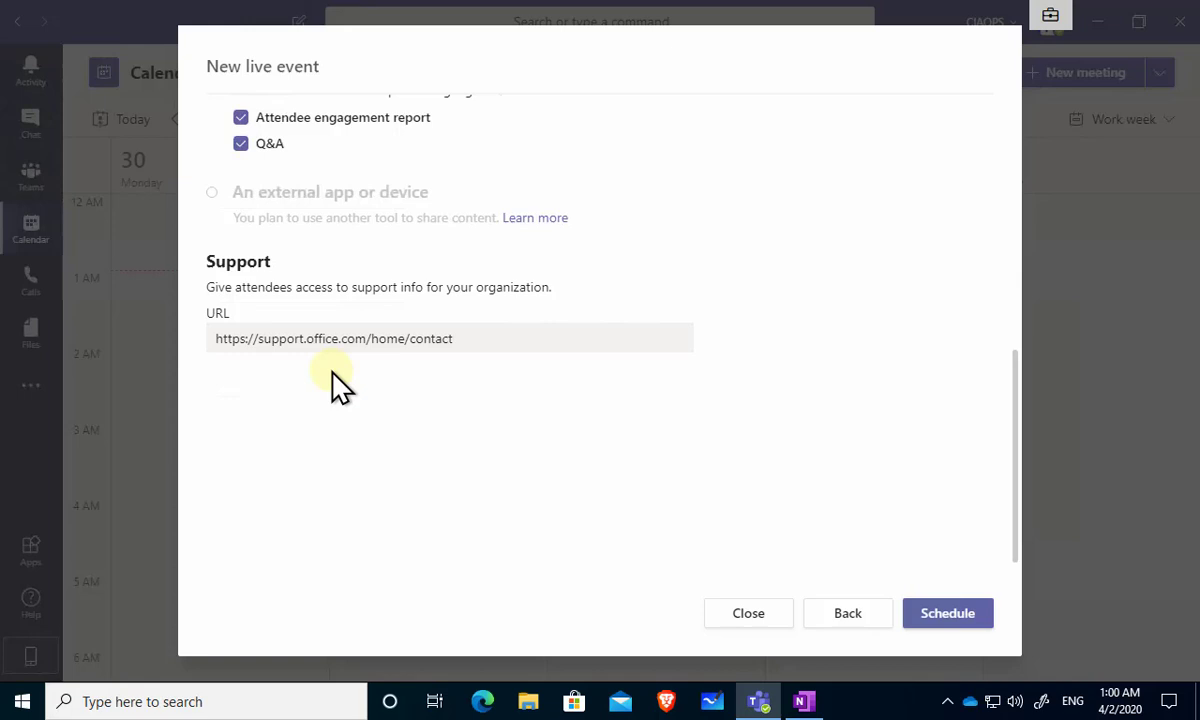
{"action": "left_click", "coordinate": [943, 616]}
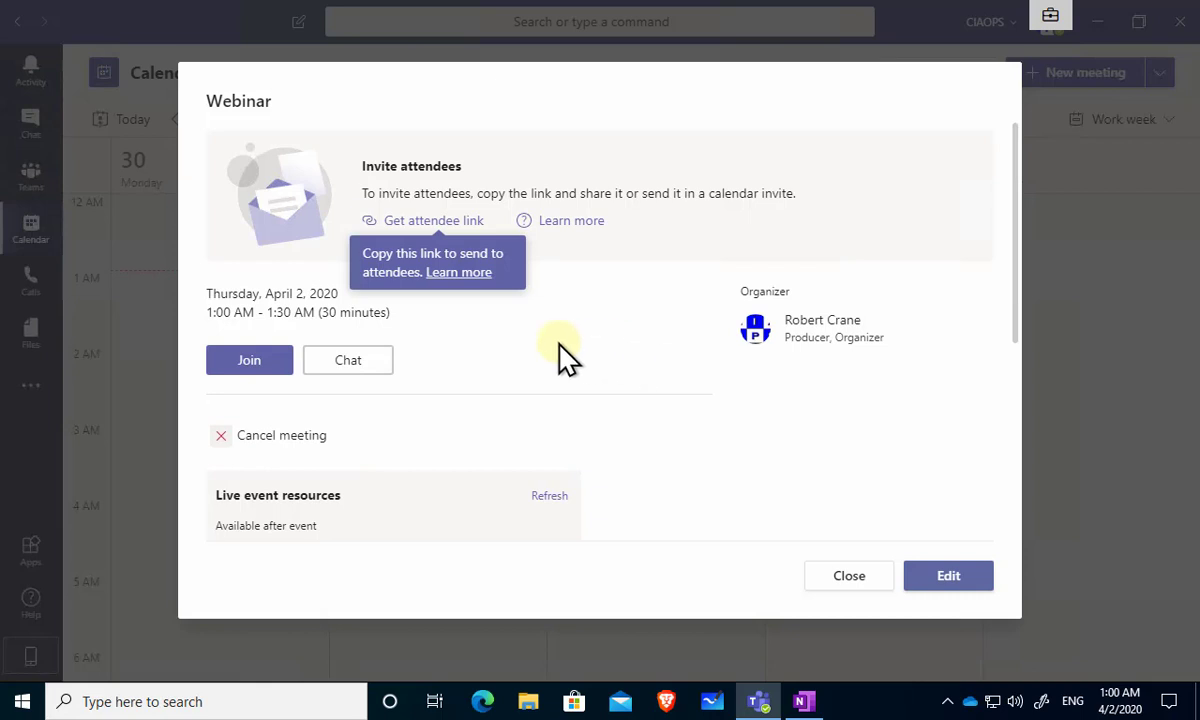
- Copy the Webinar event's attendee link and open it in the Brave browser
{"action": "left_click", "coordinate": [443, 228]}
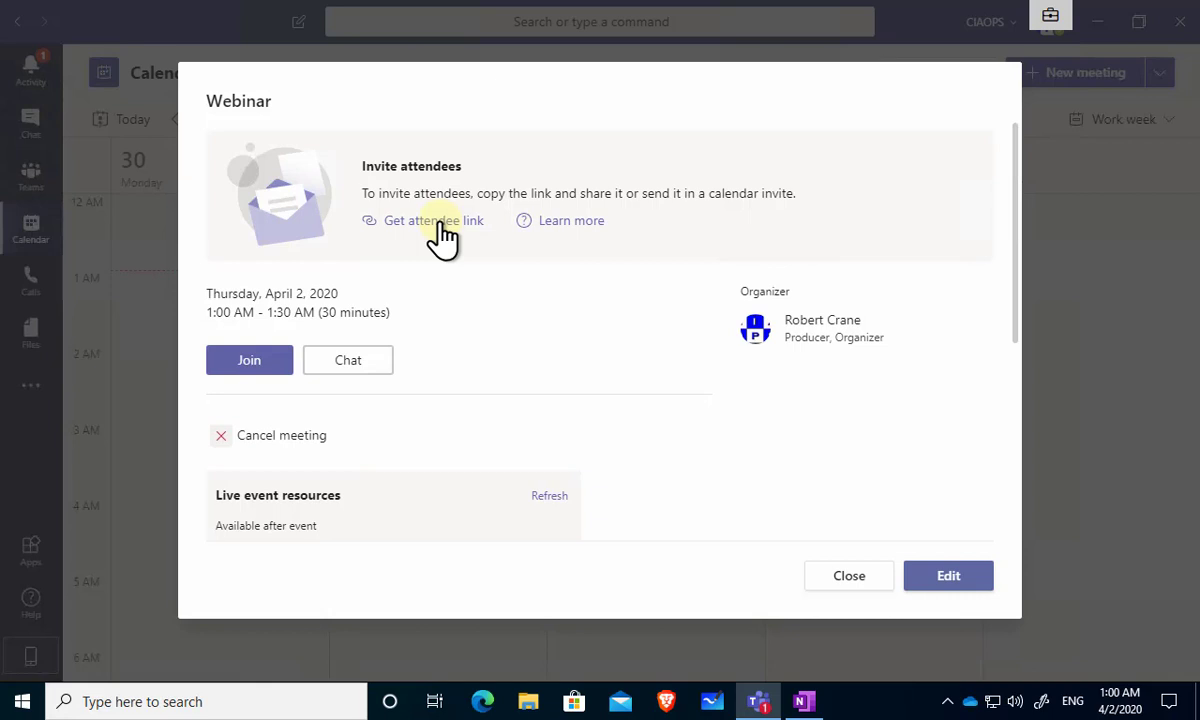
{"action": "left_click", "coordinate": [443, 238]}
{"action": "left_click", "coordinate": [666, 702]}
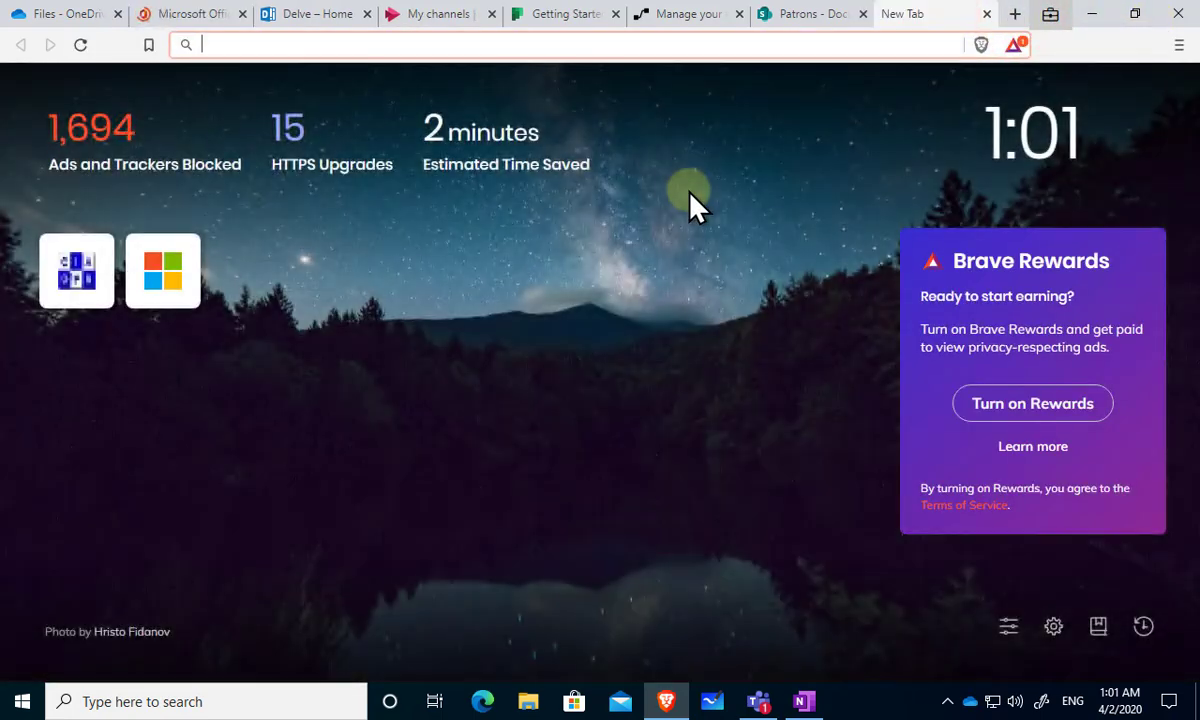
{"action": "key", "text": "ctrl+v"}
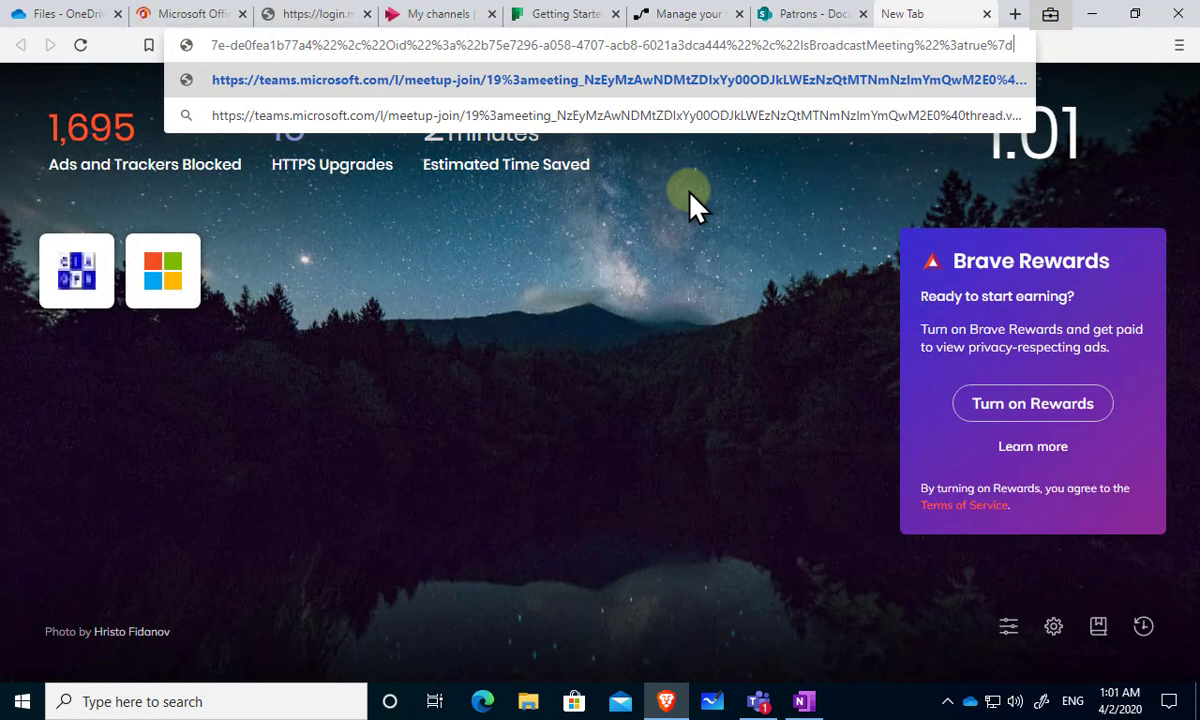
{"action": "key", "text": "Return"}
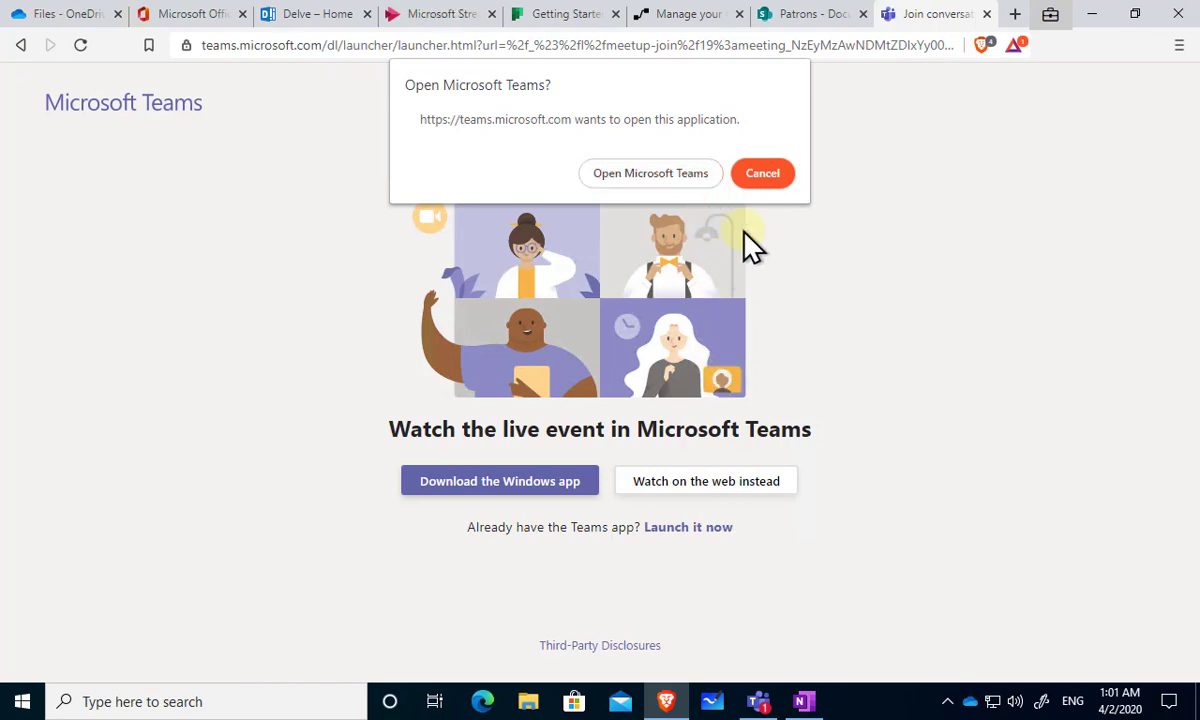
- Decline opening the desktop app and join the live event anonymously on the web
{"action": "left_click", "coordinate": [763, 174]}
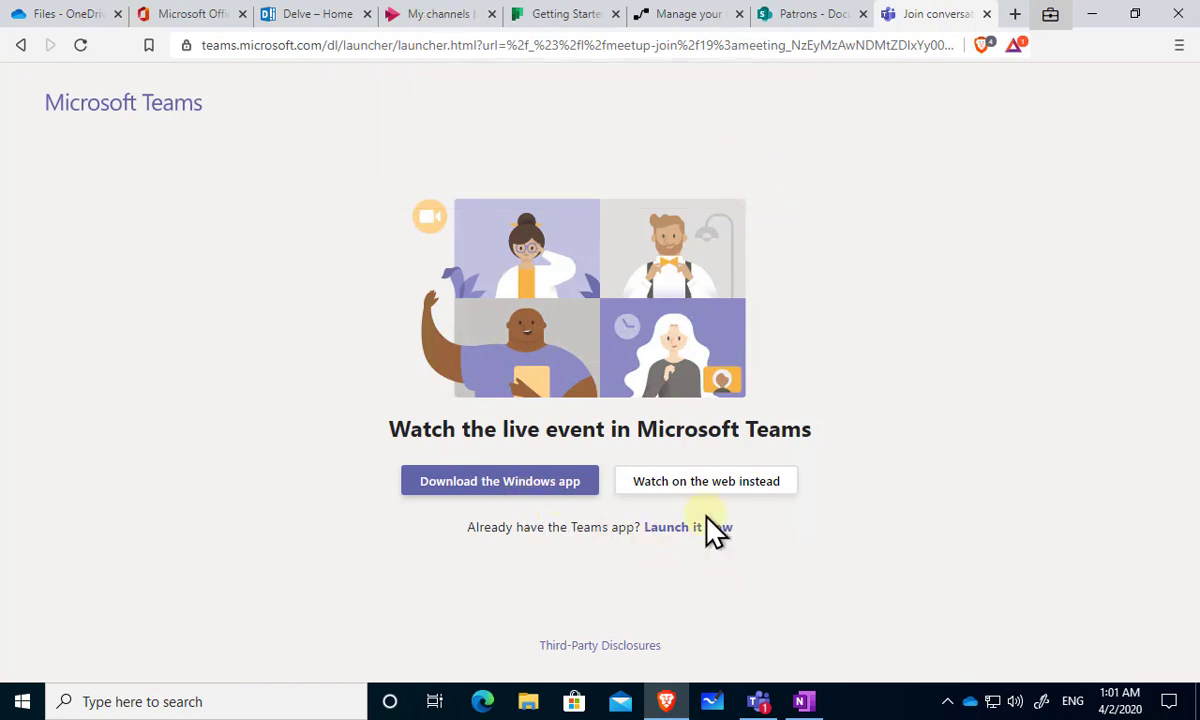
{"action": "left_click", "coordinate": [733, 500]}
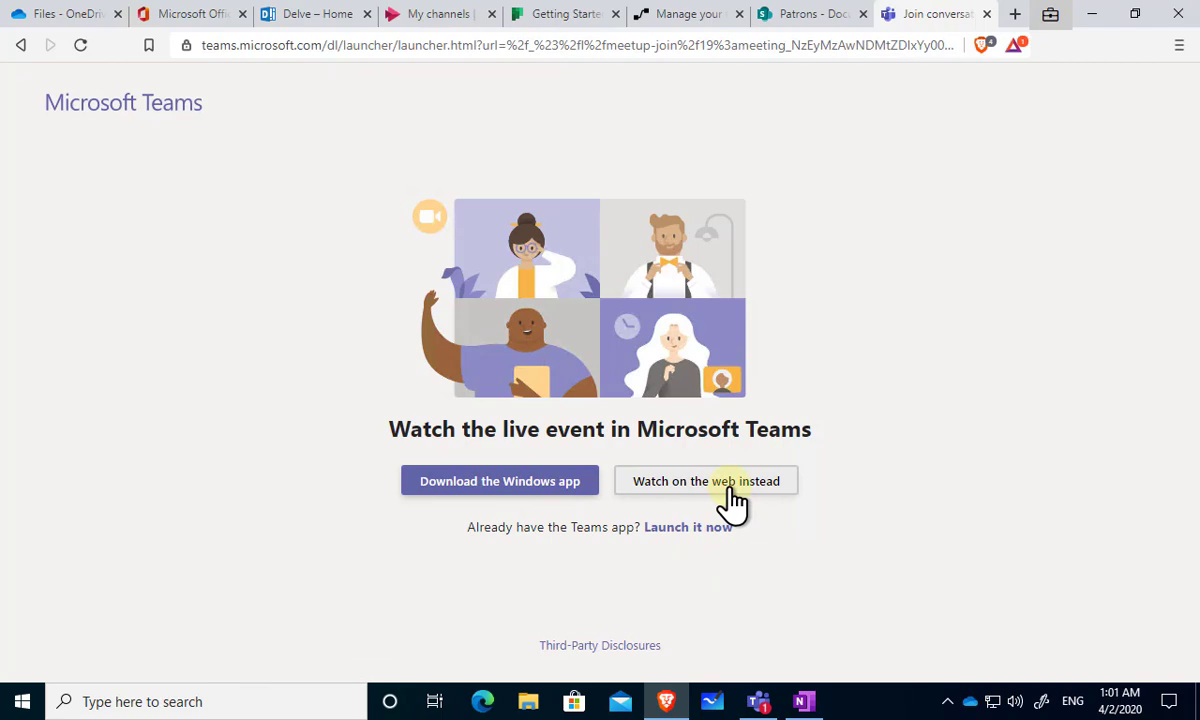
{"action": "left_click", "coordinate": [733, 500]}
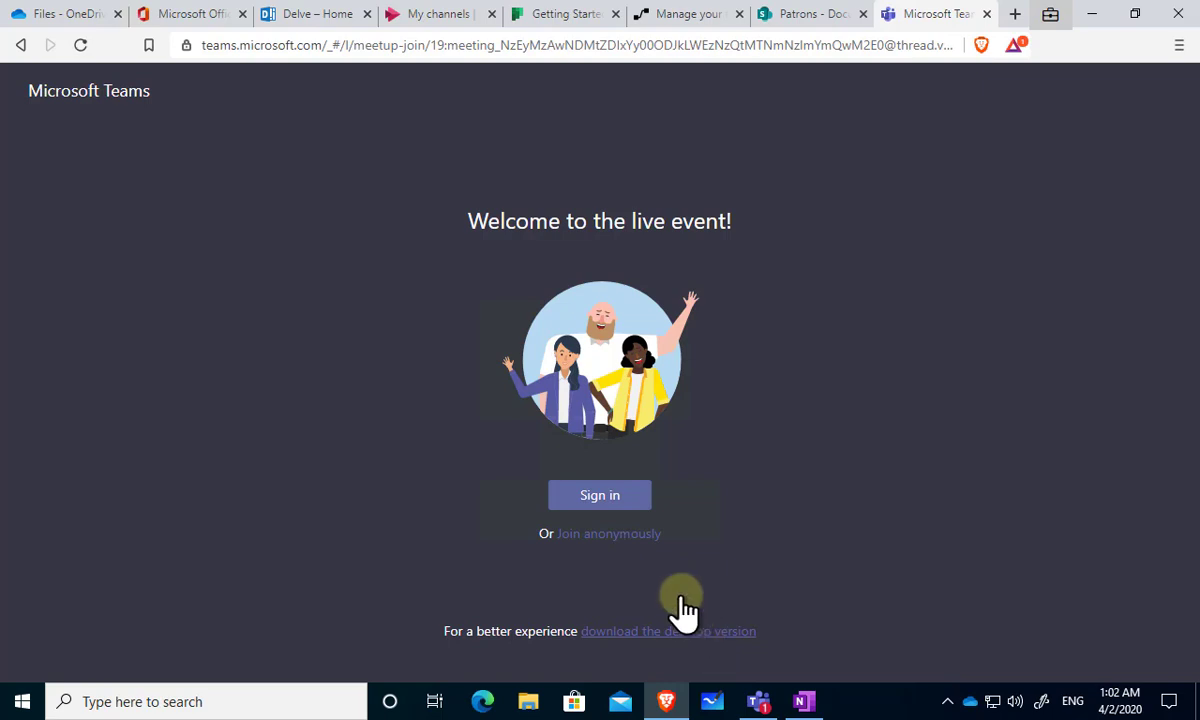
{"action": "left_click", "coordinate": [648, 540]}
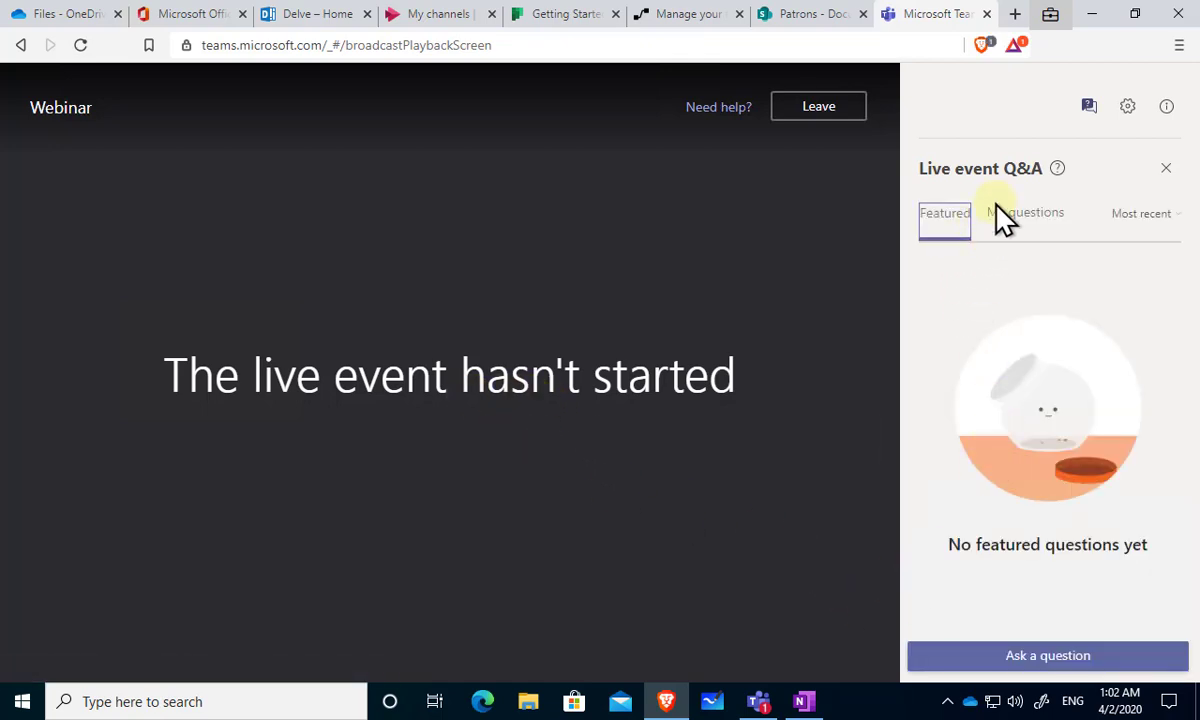
- Check the attendee's own questions view and the sort options in the live event Q&A, keeping the Most recent order
{"action": "left_click", "coordinate": [1050, 213]}
{"action": "left_click", "coordinate": [1133, 215]}
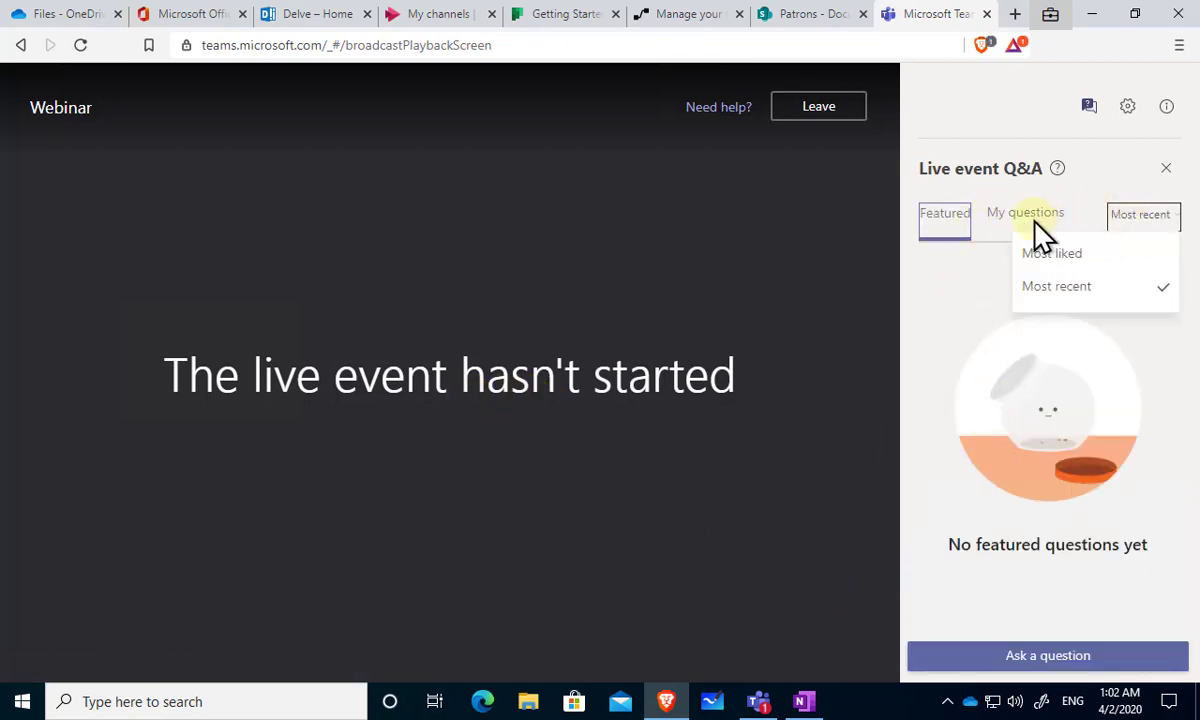
{"action": "left_click", "coordinate": [979, 222]}
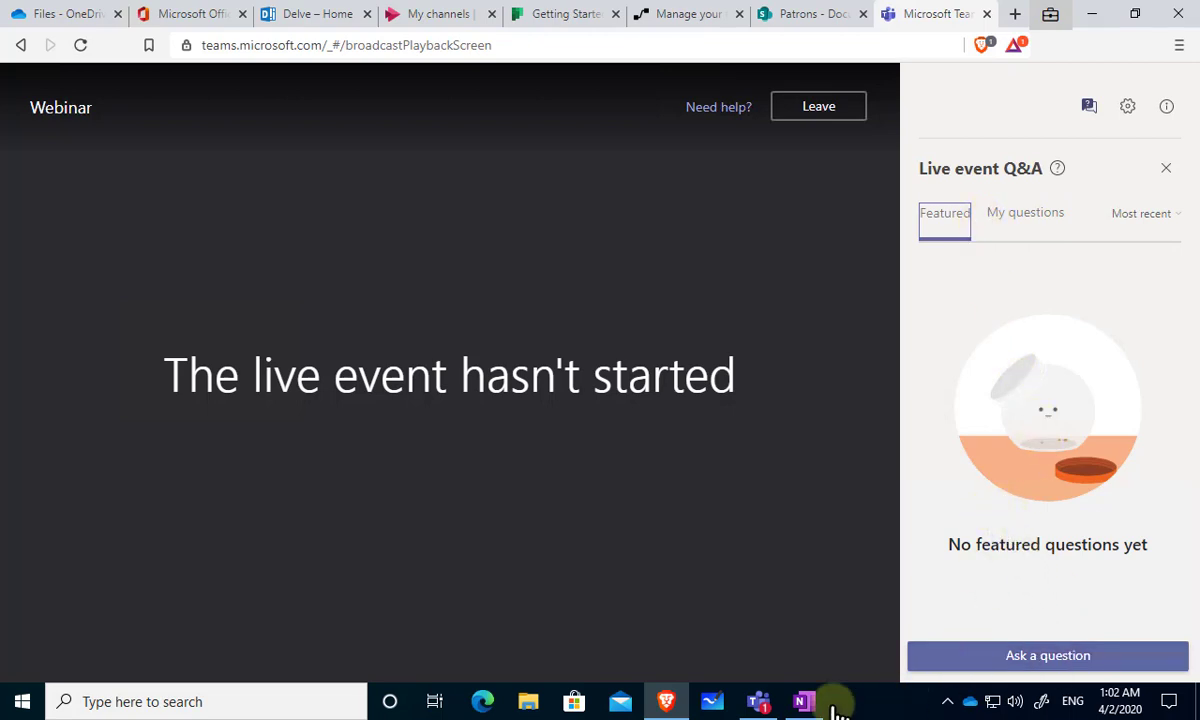
- Switch to the Teams desktop app, review the Webinar event's invitation, join link and resources, and close its details
{"action": "left_click", "coordinate": [760, 703]}
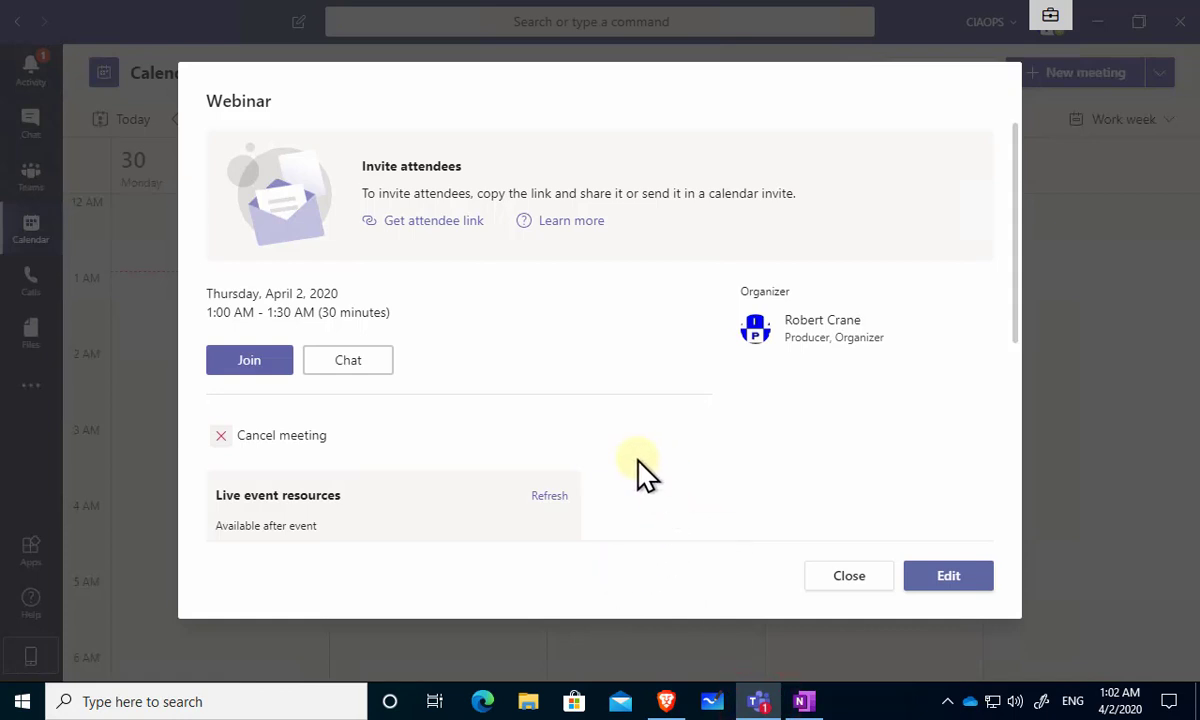
{"action": "scroll", "coordinate": [640, 470], "scroll_direction": "down", "scroll_amount": 1}
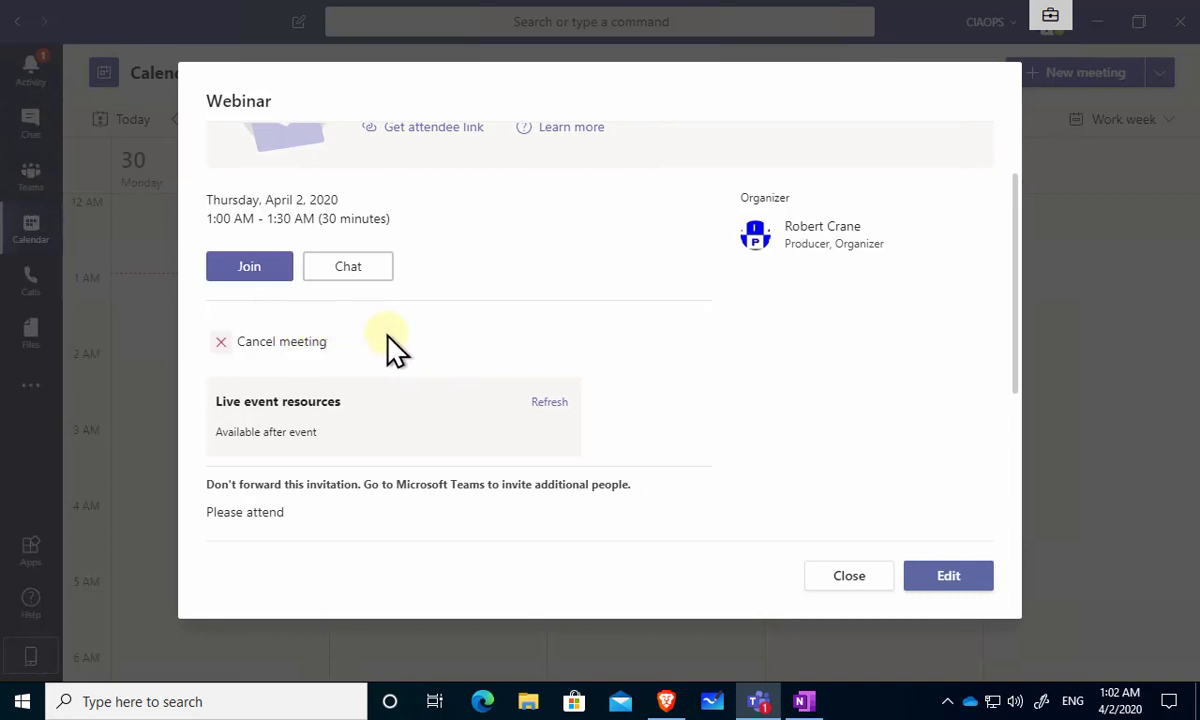
{"action": "scroll", "coordinate": [385, 366], "scroll_direction": "down", "scroll_amount": 1}
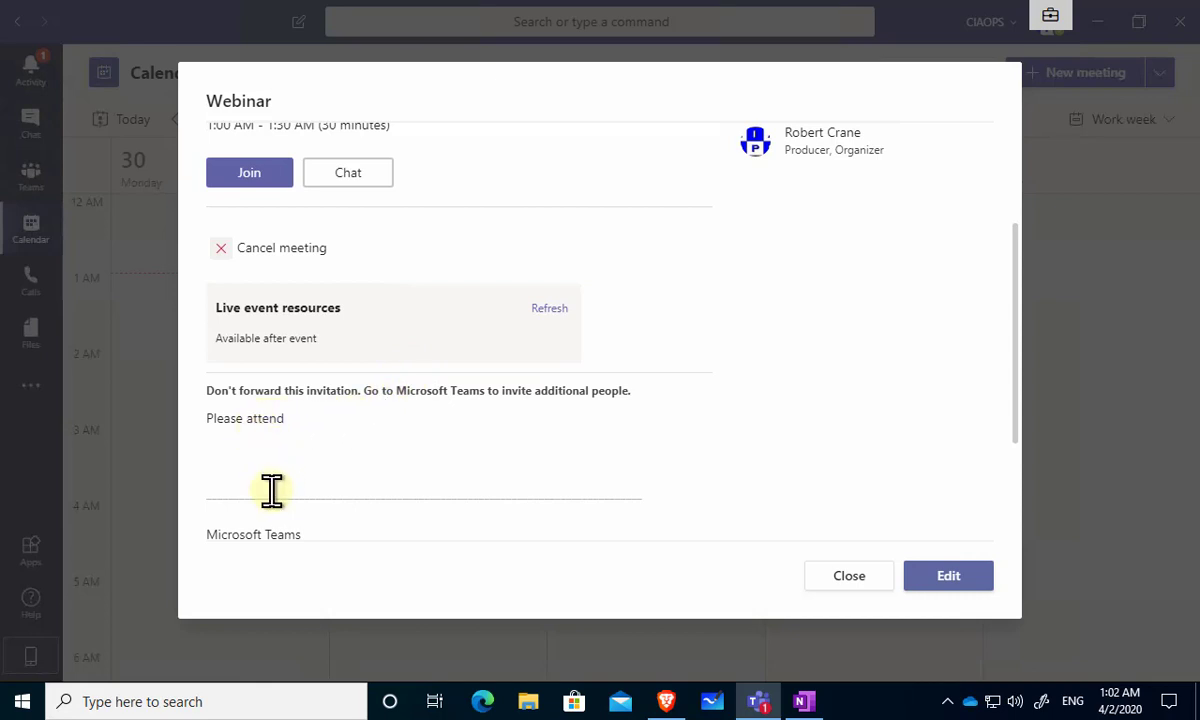
{"action": "scroll", "coordinate": [271, 490], "scroll_direction": "down", "scroll_amount": 1}
{"action": "scroll", "coordinate": [271, 490], "scroll_direction": "down", "scroll_amount": 1}
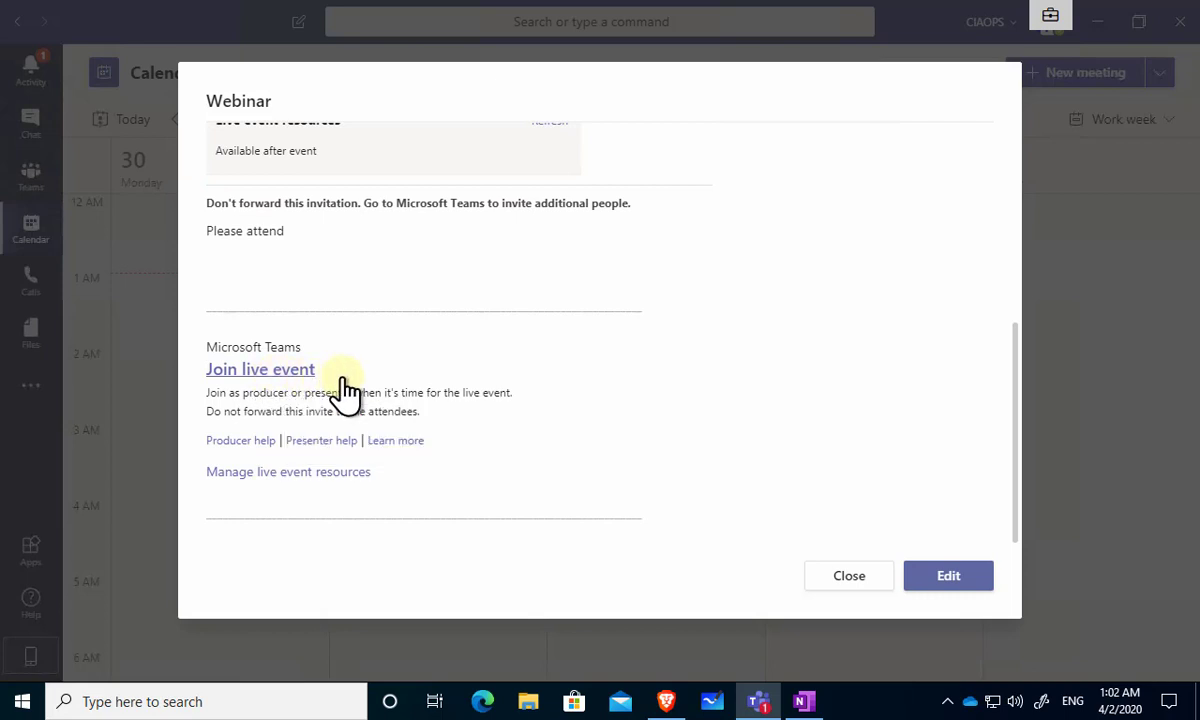
{"action": "scroll", "coordinate": [345, 392], "scroll_direction": "up", "scroll_amount": 4}
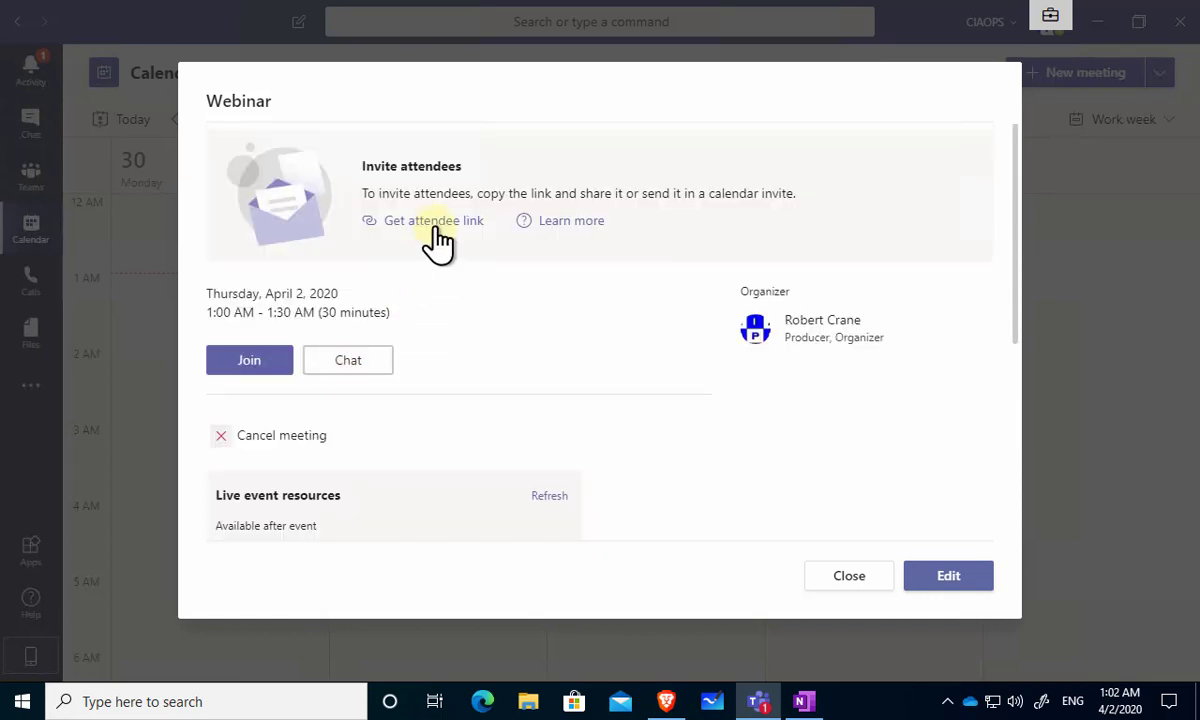
{"action": "scroll", "coordinate": [448, 390], "scroll_direction": "down", "scroll_amount": 5}
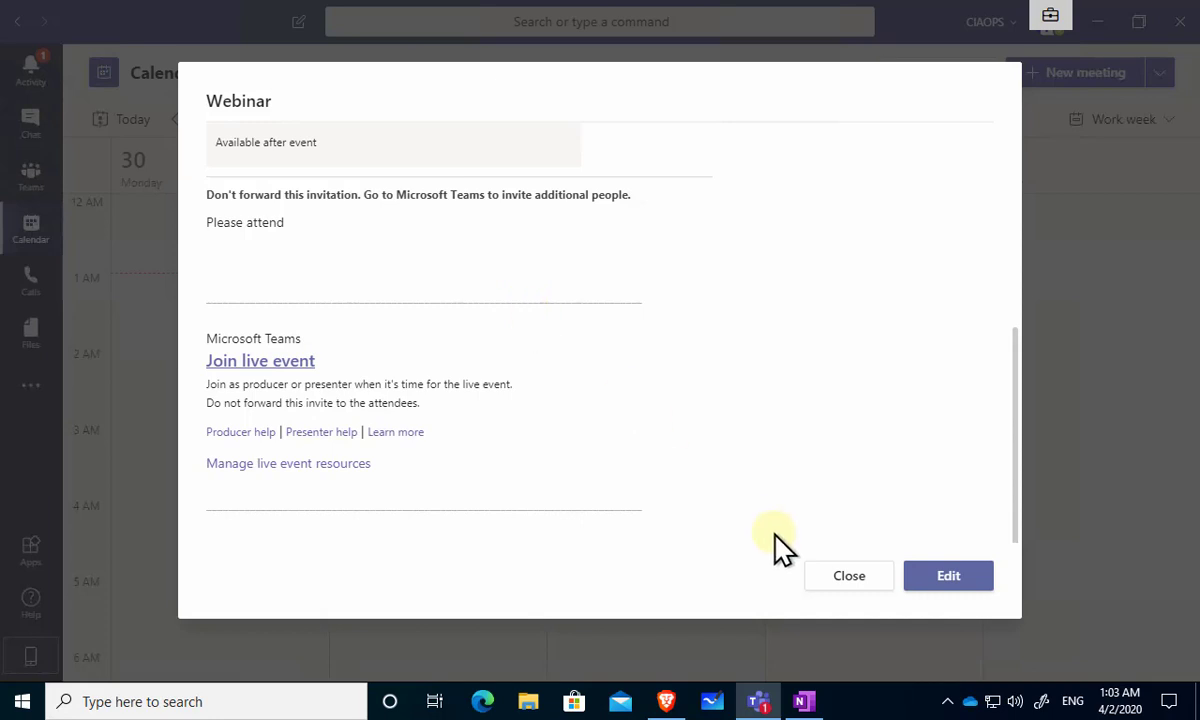
{"action": "left_click", "coordinate": [850, 580]}
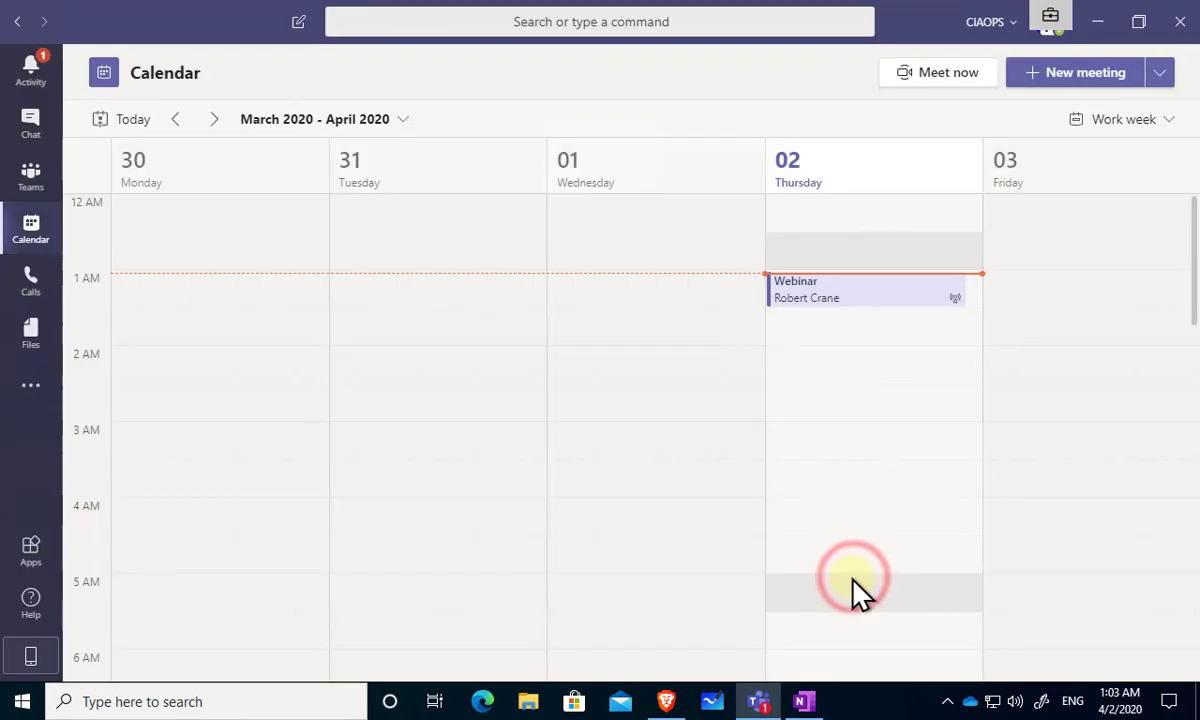
{"action": "left_click", "coordinate": [850, 305]}
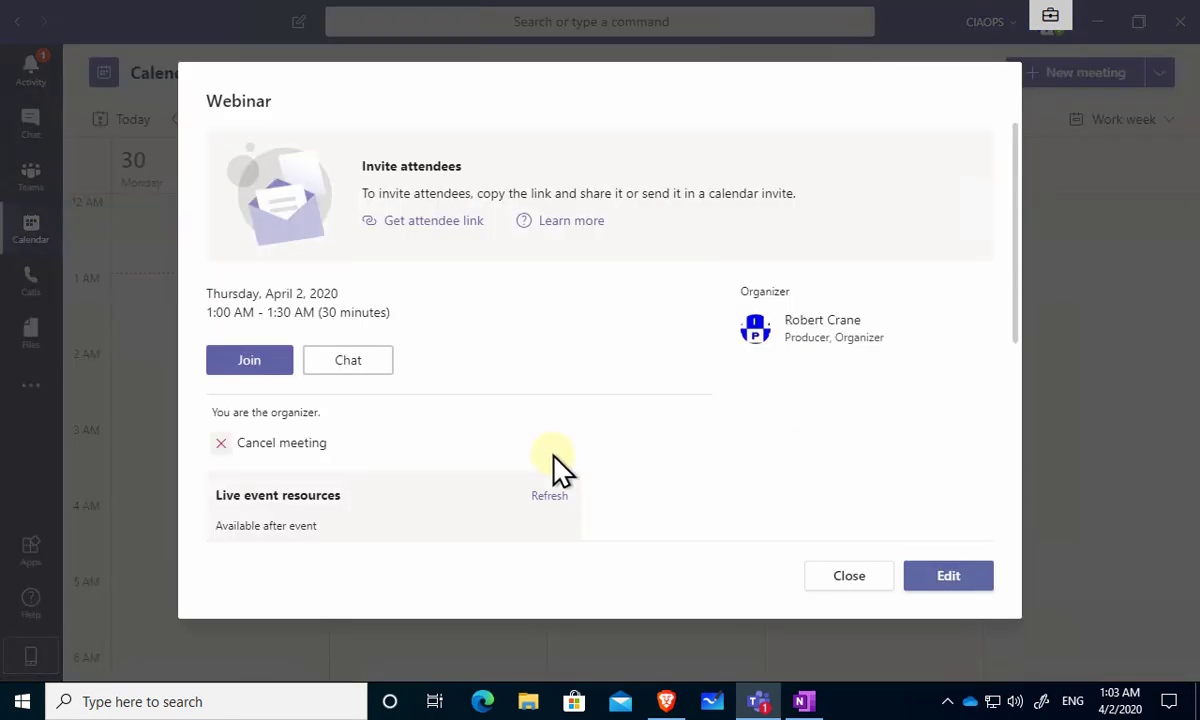
{"action": "scroll", "coordinate": [437, 376], "scroll_direction": "down", "scroll_amount": 4}
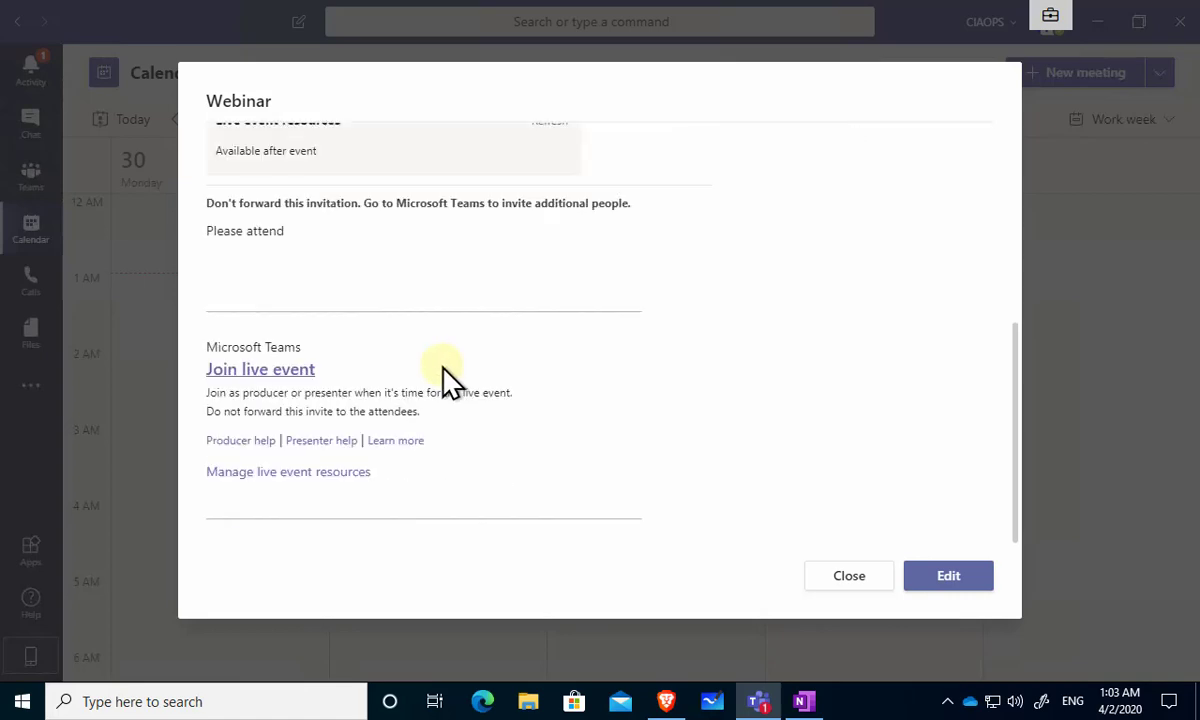
{"action": "scroll", "coordinate": [447, 381], "scroll_direction": "up", "scroll_amount": 4}
{"action": "left_click", "coordinate": [840, 577]}
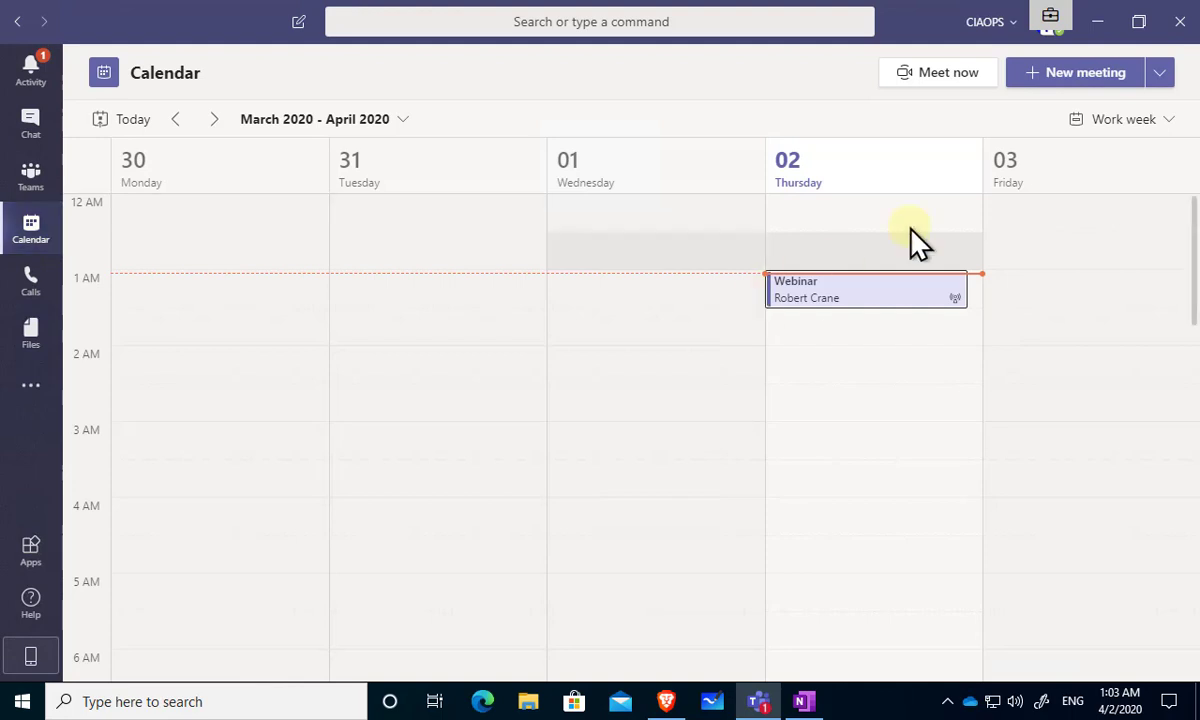
- Open a blank new live event form, look through its fields, and discard it without scheduling anything
{"action": "left_click", "coordinate": [1157, 76]}
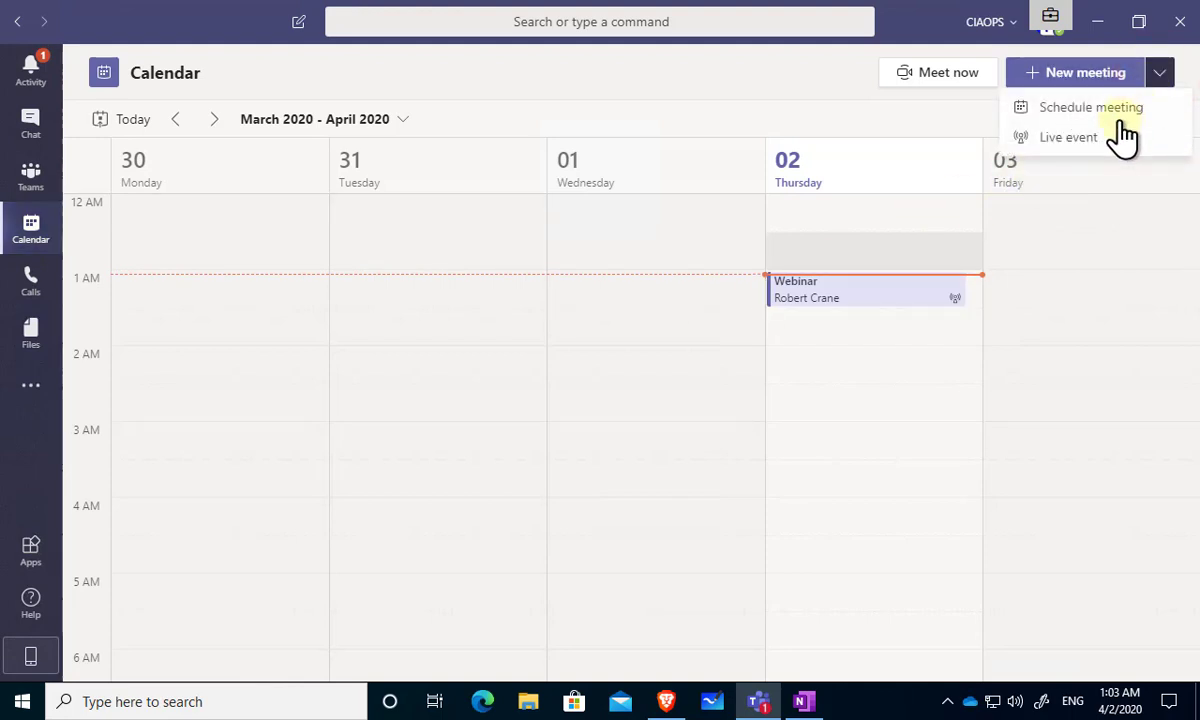
{"action": "left_click", "coordinate": [1110, 140]}
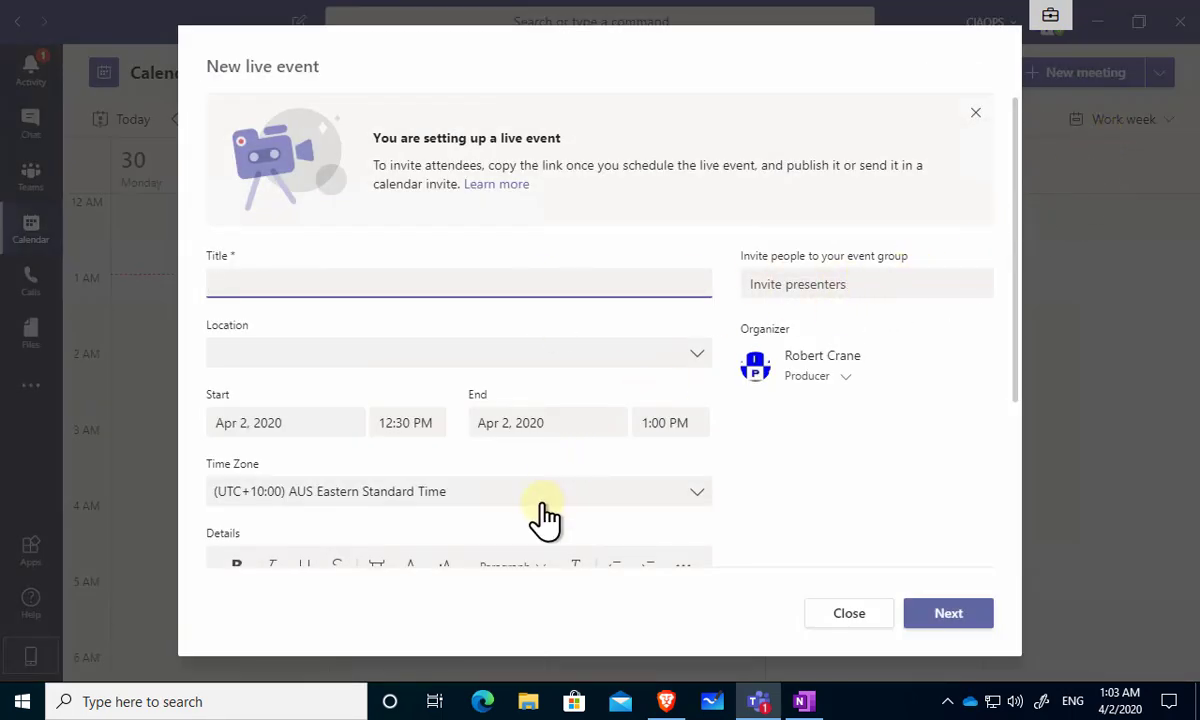
{"action": "scroll", "coordinate": [540, 510], "scroll_direction": "down", "scroll_amount": 1}
{"action": "scroll", "coordinate": [538, 507], "scroll_direction": "down", "scroll_amount": 1}
{"action": "scroll", "coordinate": [538, 507], "scroll_direction": "up", "scroll_amount": 2}
{"action": "left_click", "coordinate": [849, 613]}
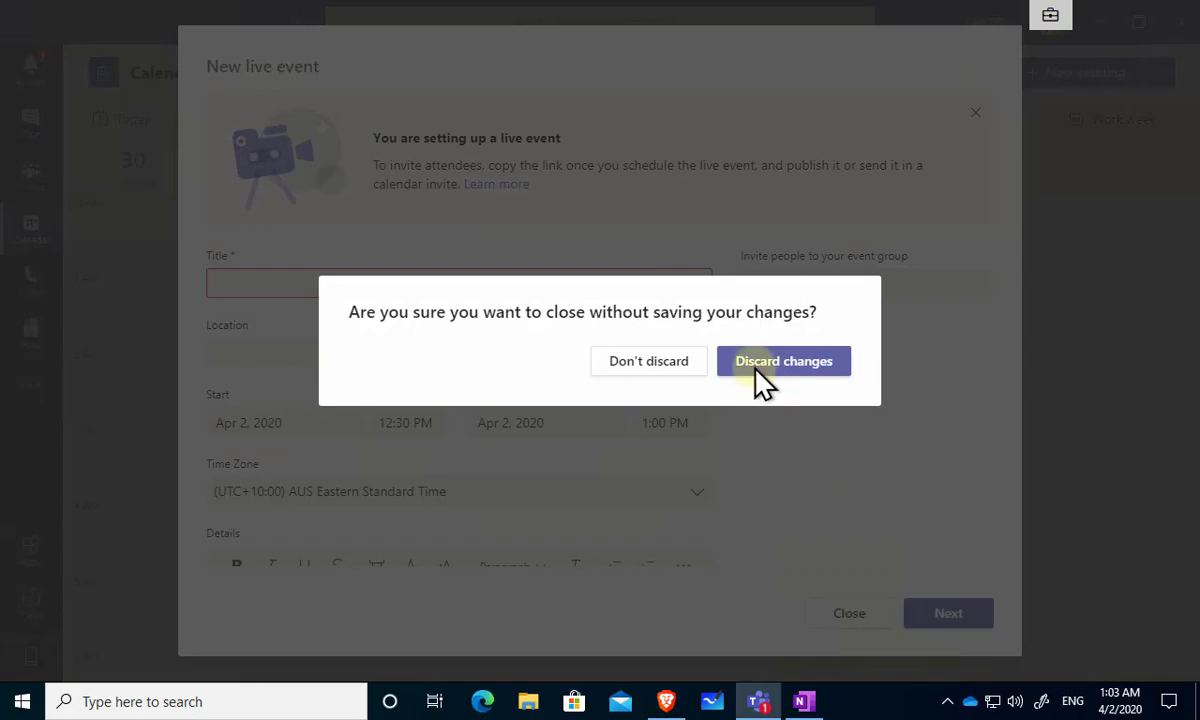
{"action": "left_click", "coordinate": [757, 372]}
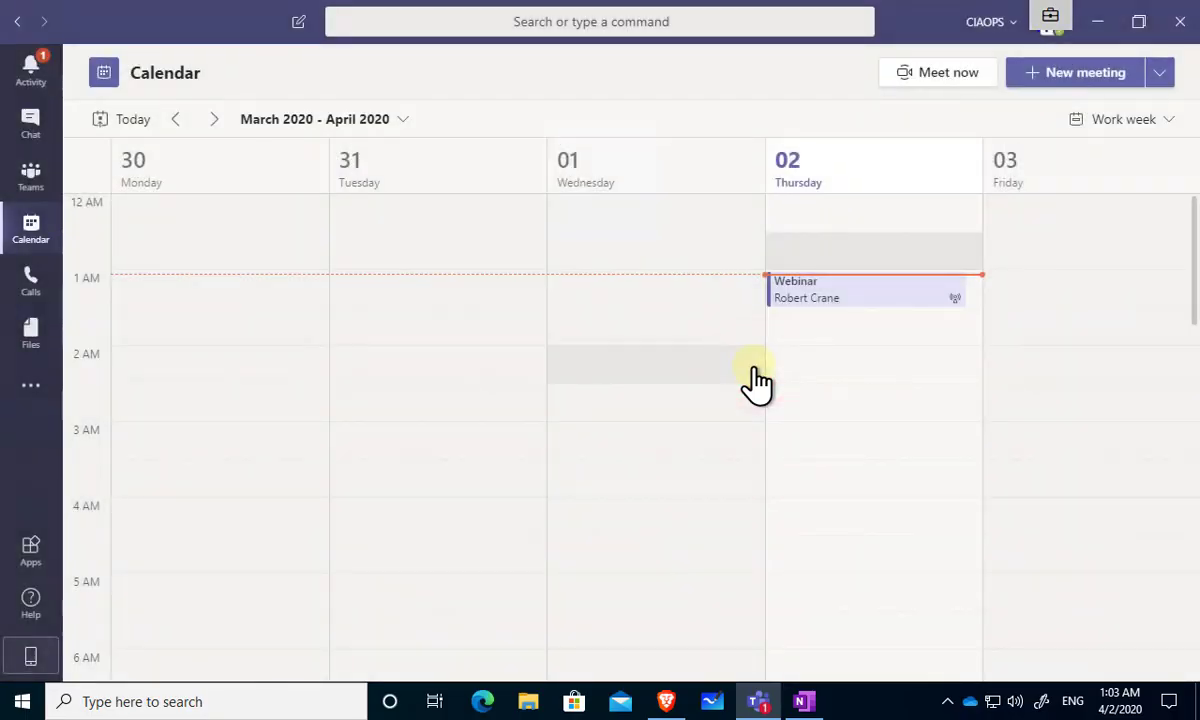